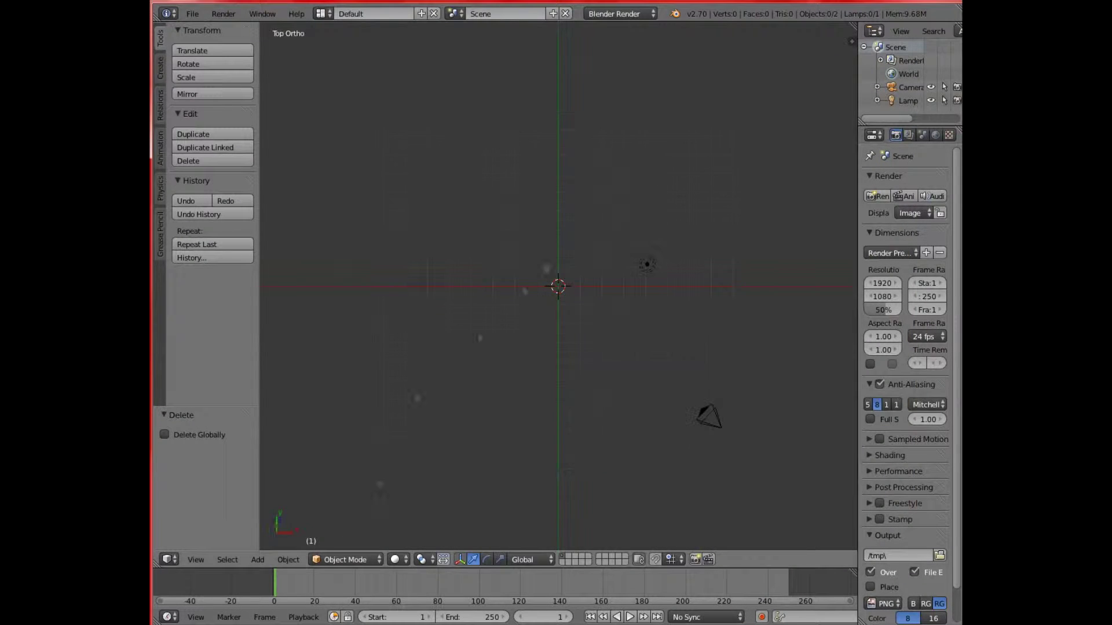
Add a plane at the scene centre and enter Edit Mode on it.
left_click(257, 560)
left_click(359, 531)
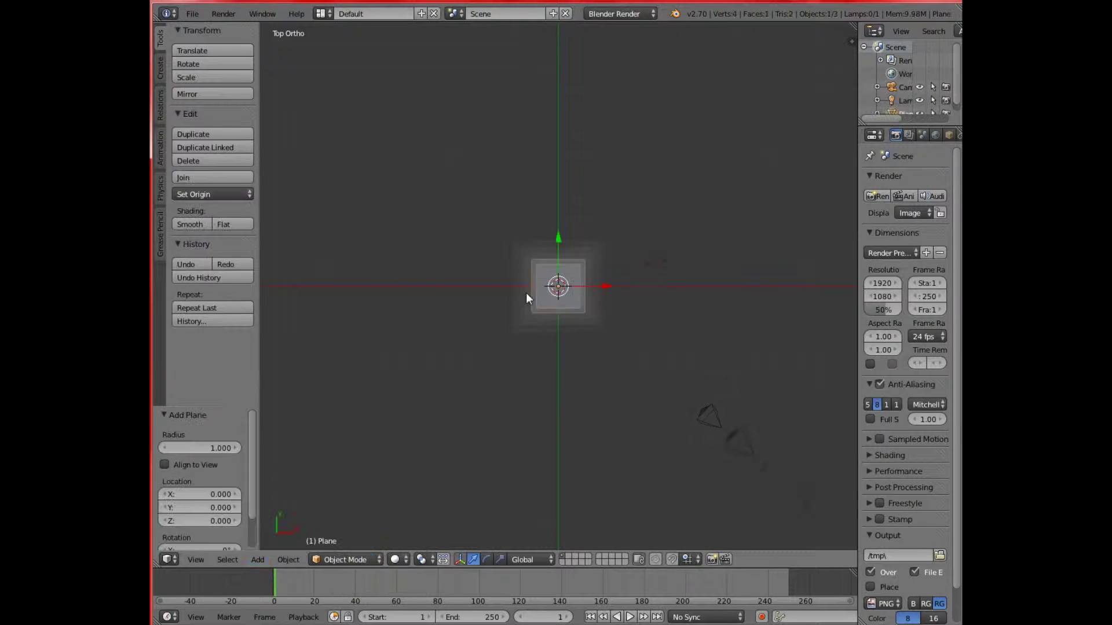
key("Tab")
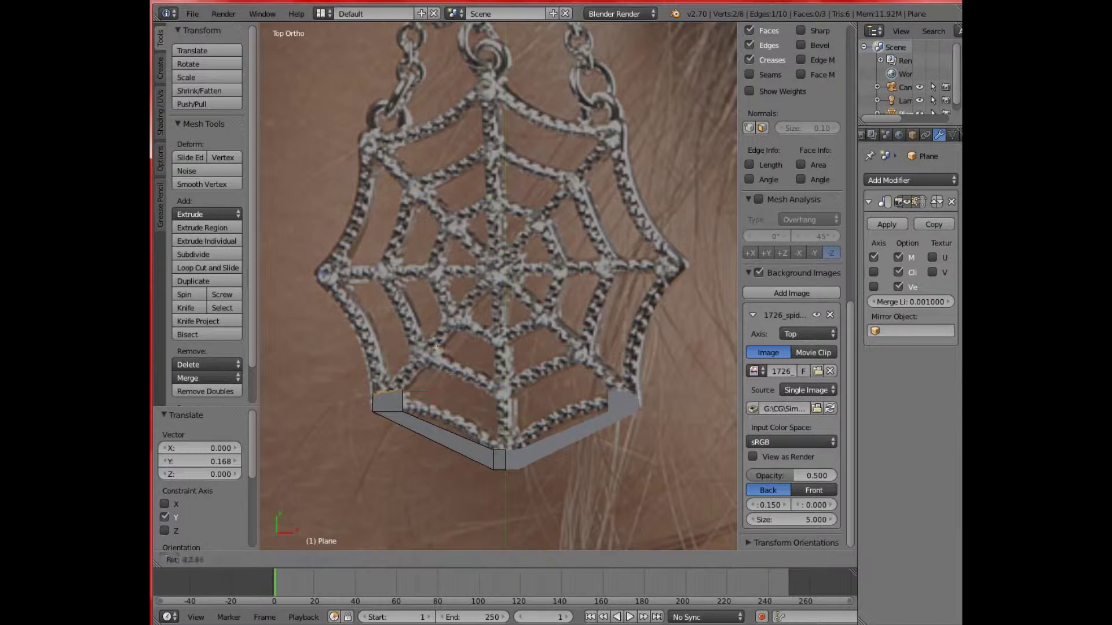
Extrude and move border-strip vertices along the web's outer outline.
key("g")
left_click(383, 395)
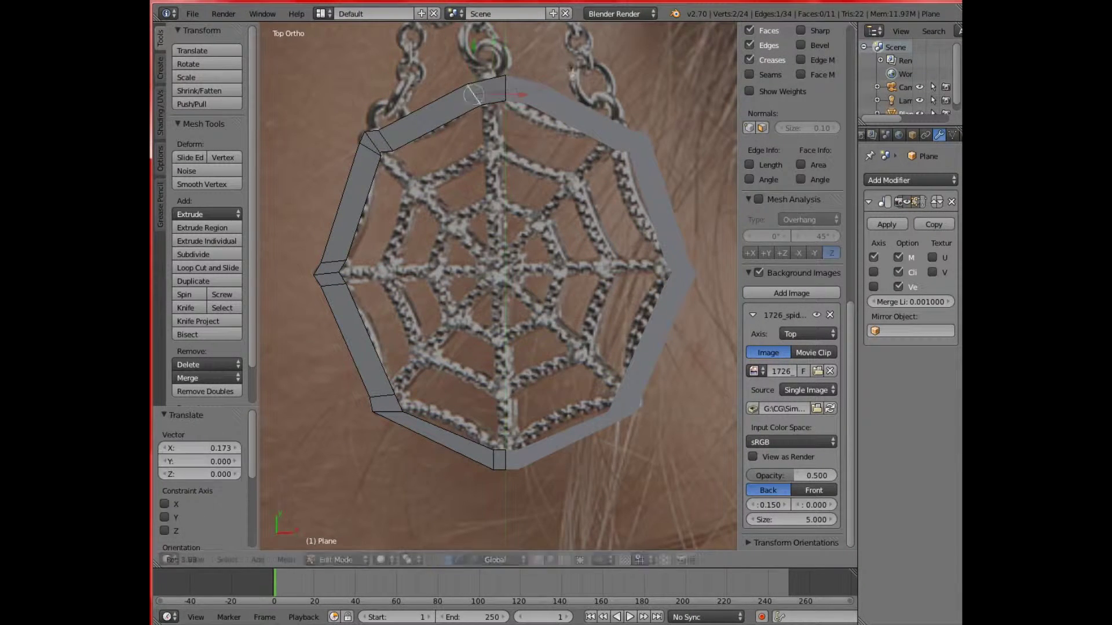
key("e")
left_click(397, 399)
right_click(392, 409, "ctrl")
key("g")
left_click(393, 409)
middle_click_drag(380, 155, 418, 207, "shift")
Loop-cut the left border strip and move its vertices onto the scalloped outline.
right_click(418, 206)
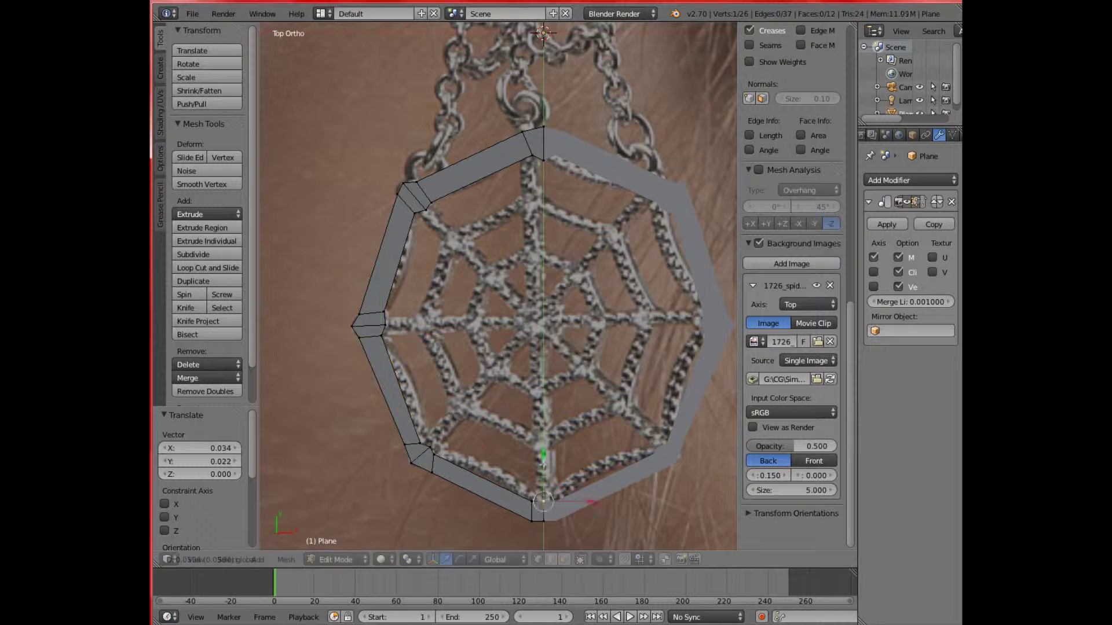
right_click(487, 174)
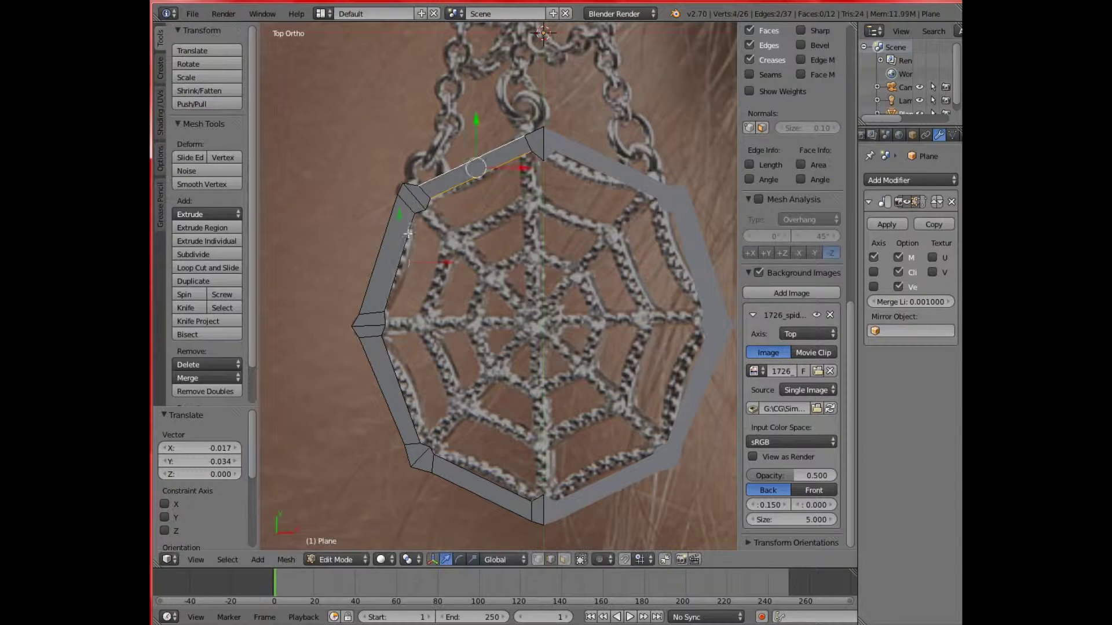
key("ctrl+r")
left_click(387, 258)
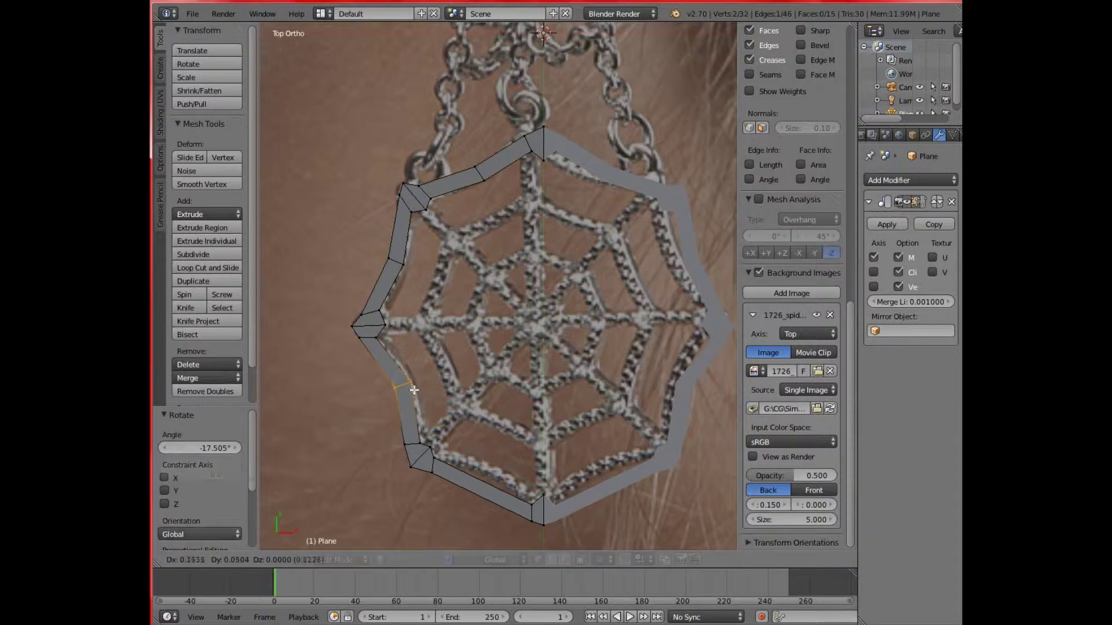
key("g")
left_click(491, 499)
scroll(492, 502, "up", 1)
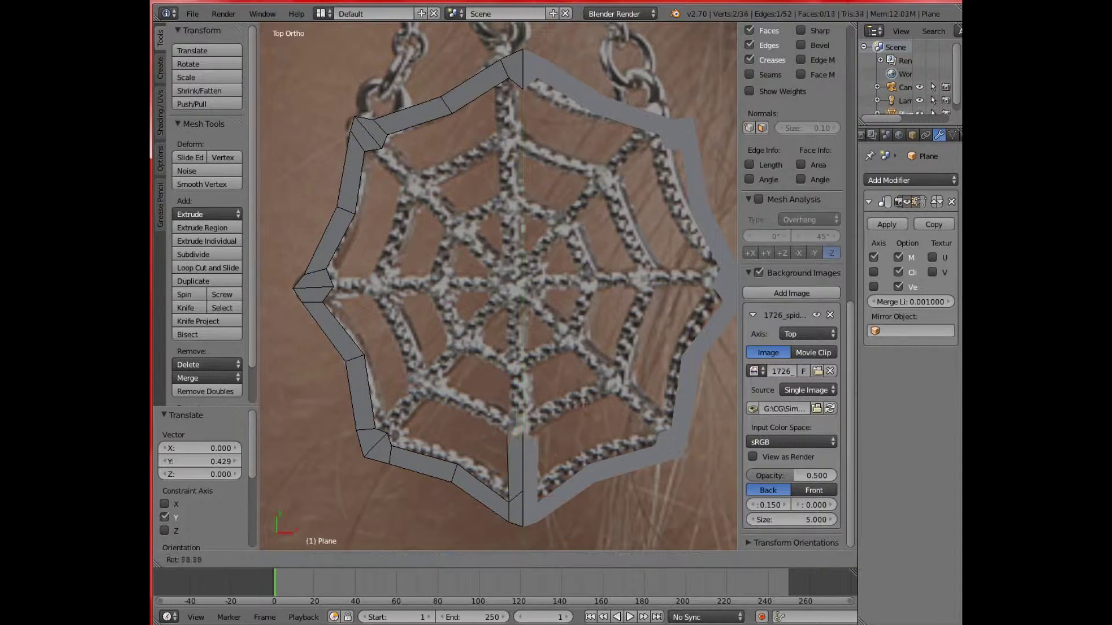
right_click(363, 286)
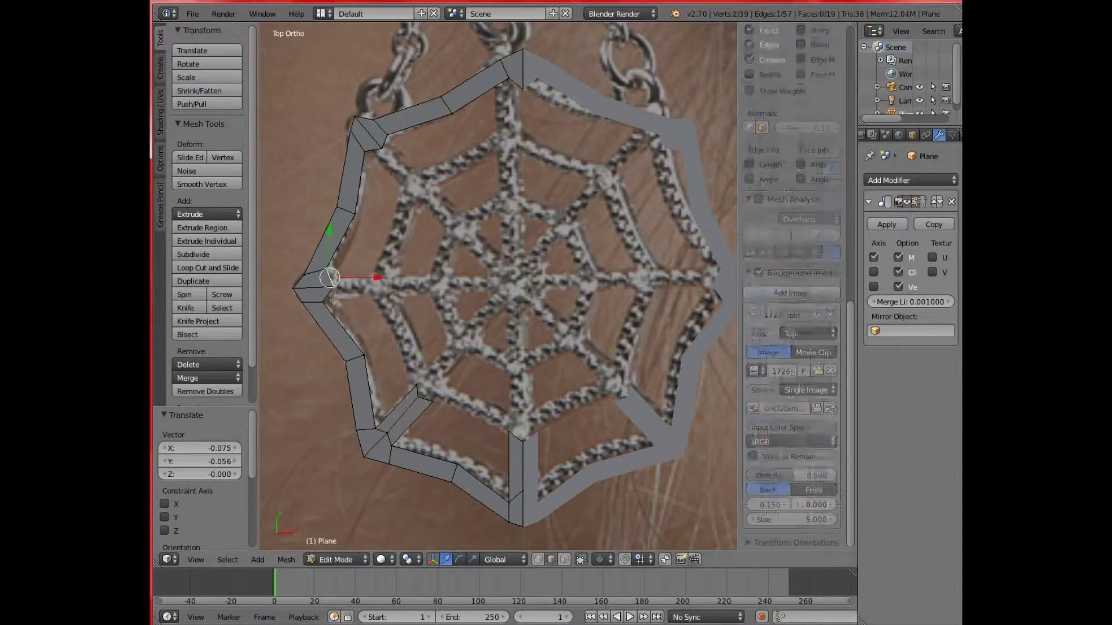
Extend the upper-left border strip horizontally with another quad.
key("g")
key("x")
left_click(363, 286)
scroll(792, 289, "down", 2)
key("e")
left_click(409, 171)
Extrude a spoke vertically downward from the top border toward the hub.
right_click(515, 85)
key("e")
key("y")
left_click(509, 80)
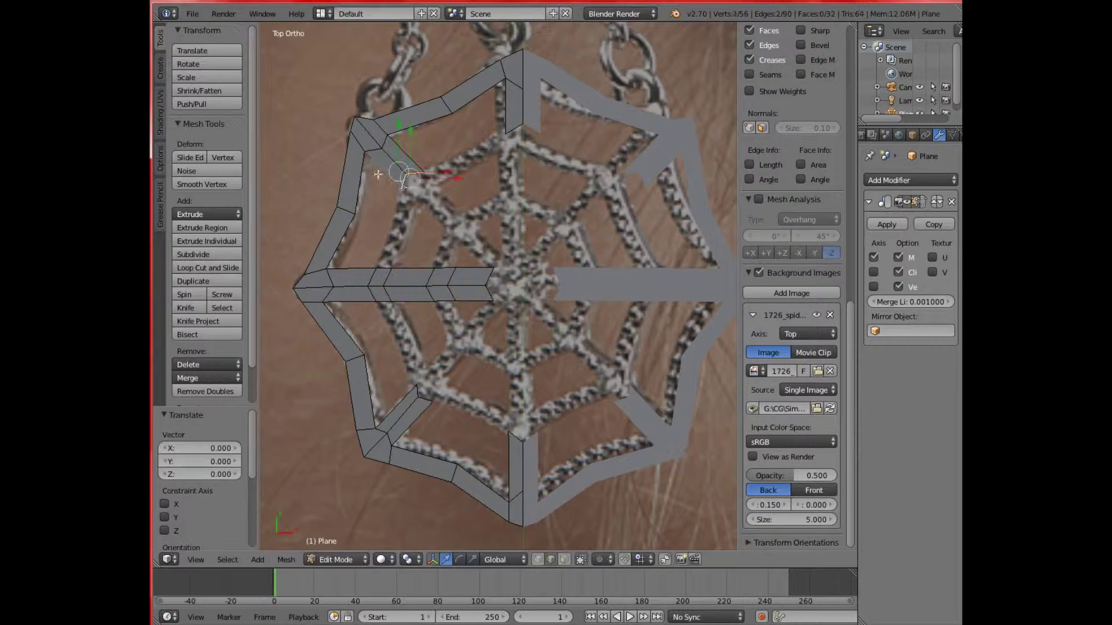
left_click(516, 286)
scroll(516, 286, "up", 2)
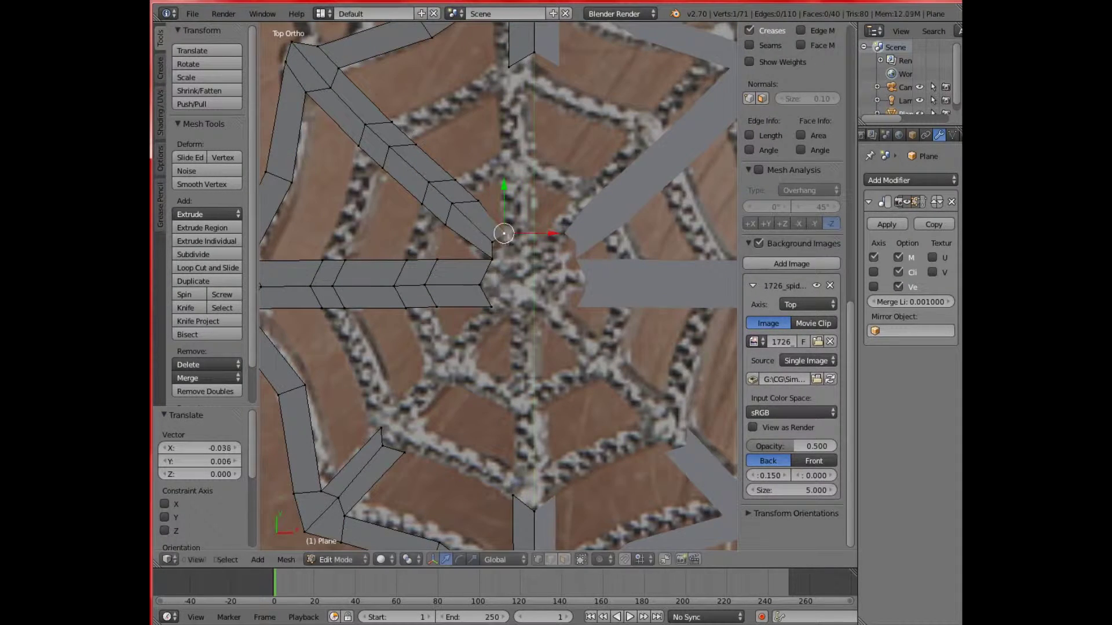
key("e")
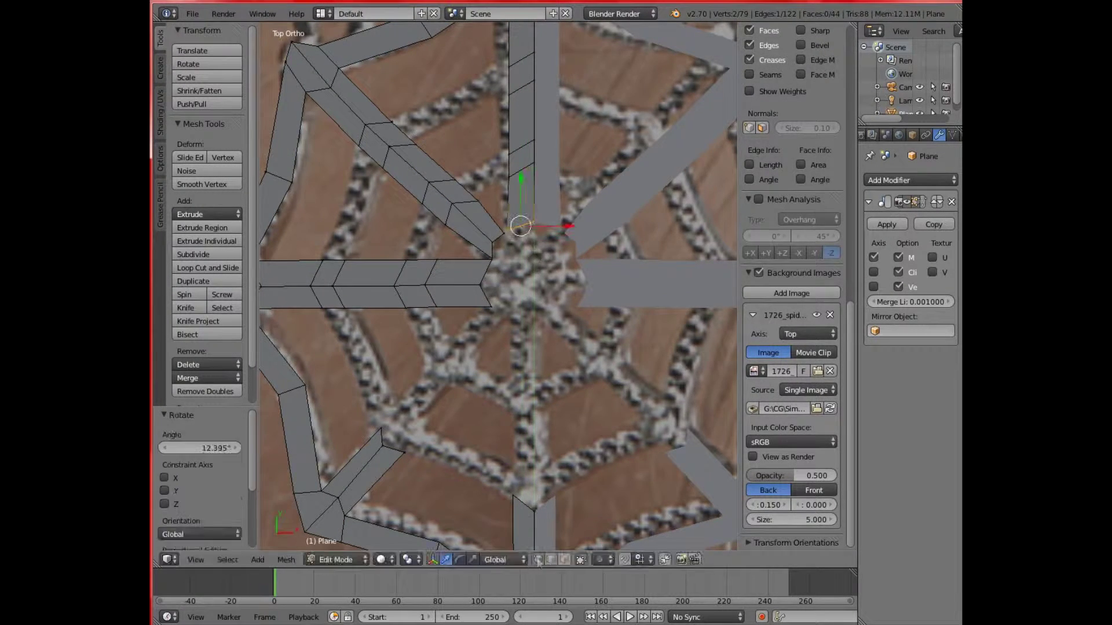
key("w")
left_click(498, 273)
scroll(498, 272, "up", 3)
scroll(498, 272, "down", 4)
Move the lower-left spoke's end vertices into place on the web.
right_click(391, 292, "ctrl")
key("g")
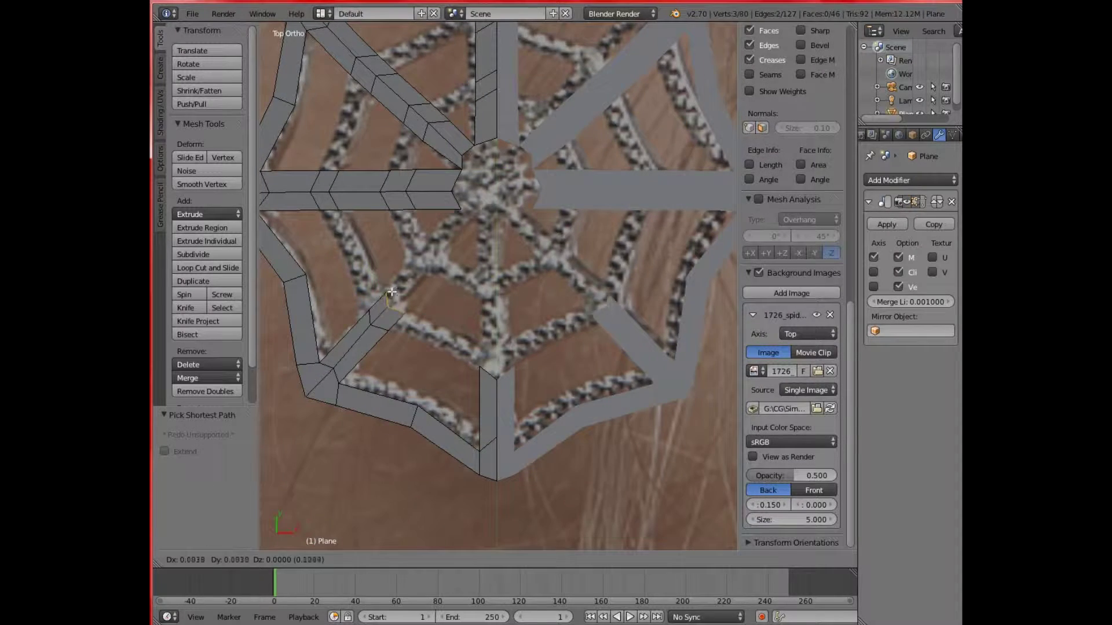
right_click(431, 265)
scroll(431, 264, "up", 3)
key("g")
scroll(385, 211, "up", 2)
left_click(348, 322)
Extrude the lower-left spoke toward the hub and select the hub's edge ring.
right_click(394, 270)
scroll(393, 269, "down", 3)
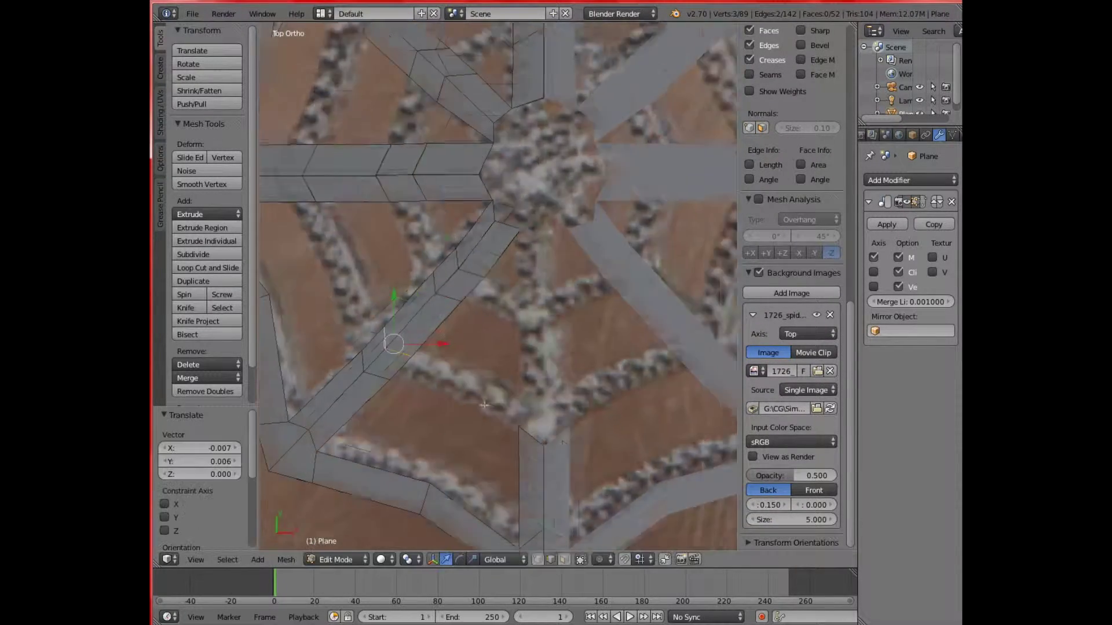
scroll(550, 394, "up", 3)
key("e")
left_click(561, 229)
scroll(561, 229, "up", 2)
right_click(571, 290)
key("g")
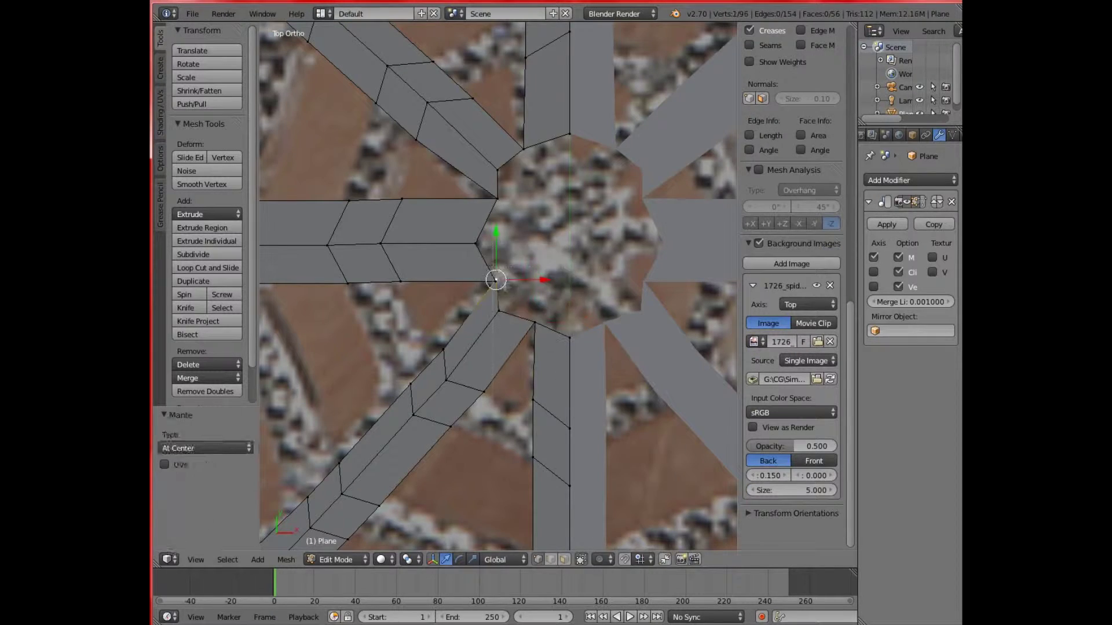
right_click(570, 337, "ctrl")
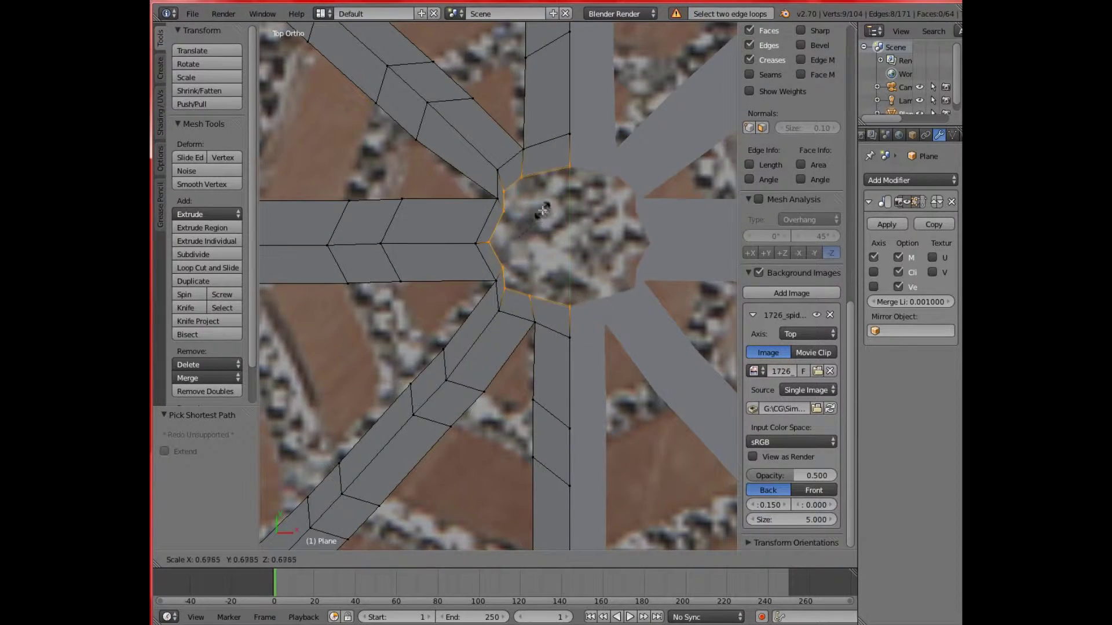
Flatten the hub vertices onto the mirror line and position them.
key("0")
key("Return")
scroll(530, 230, "up", 2)
key("g")
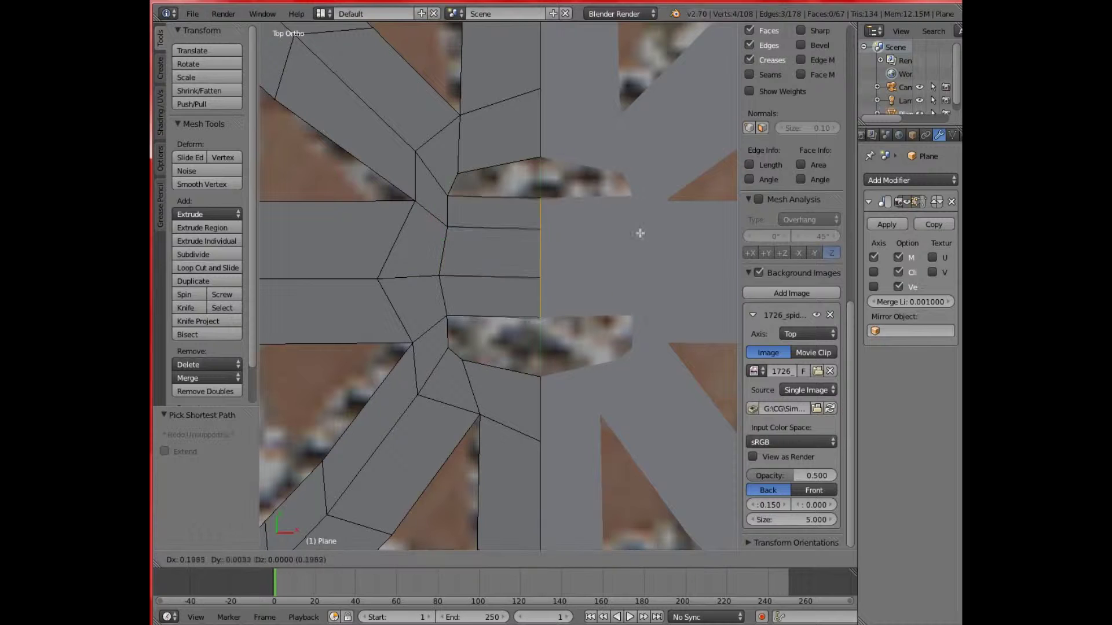
right_click_drag(479, 365, 544, 328)
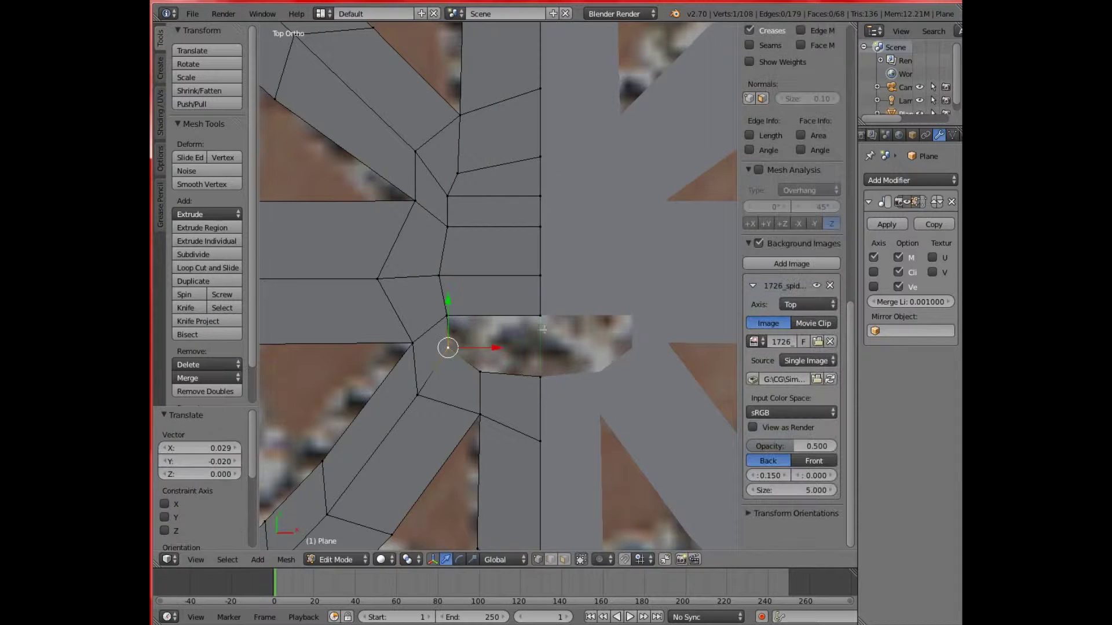
left_click(482, 344)
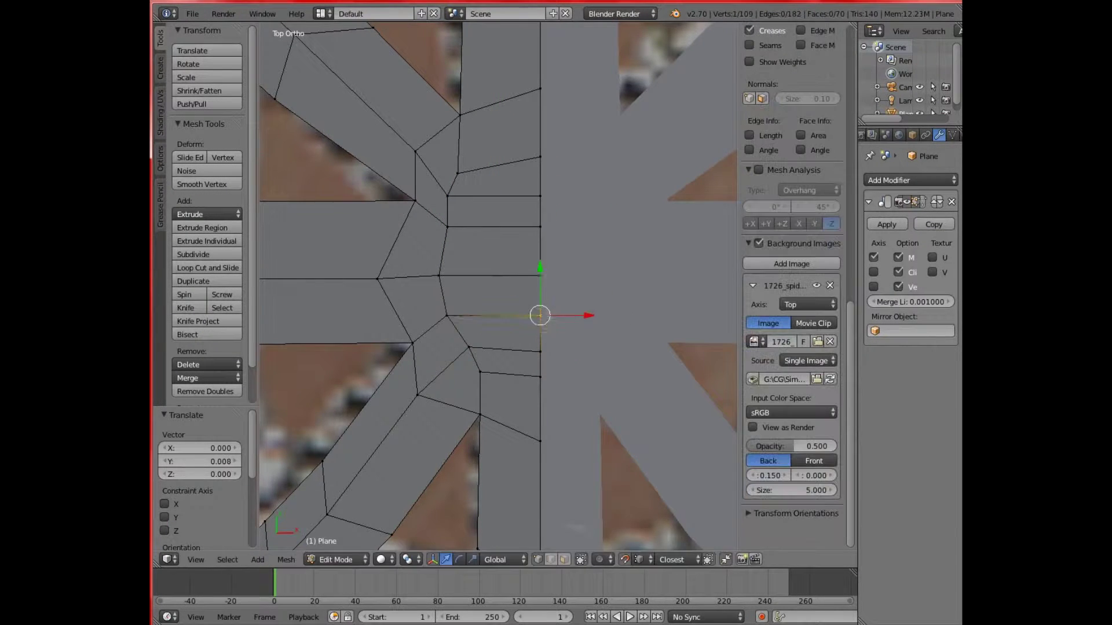
scroll(498, 287, "down", 4)
Connect the spoke to the hub and extrude the first inner ring faces.
key("e")
left_click(446, 421)
key("e")
left_click(423, 312)
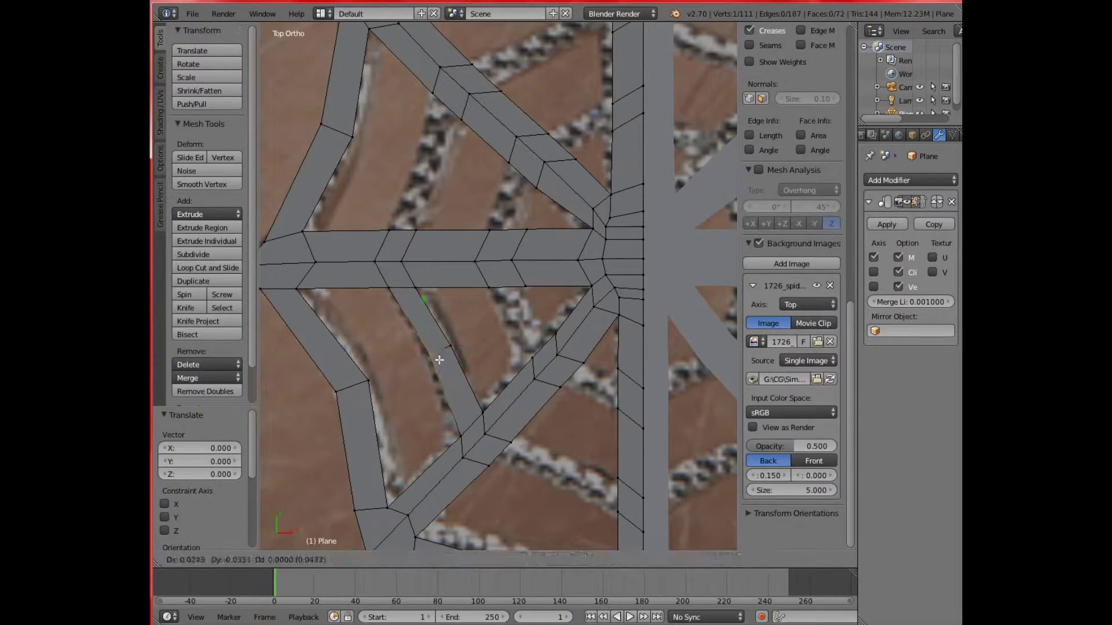
scroll(498, 287, "up", 5, "shift")
middle_click_drag(501, 324, 391, 278, "shift")
scroll(391, 278, "down", 3)
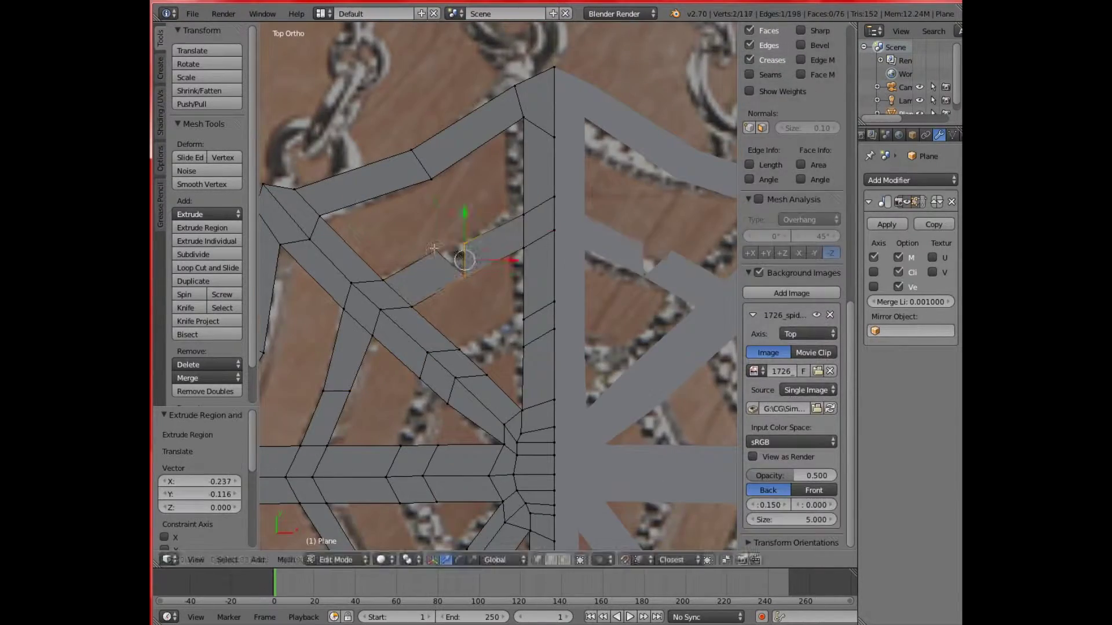
Extrude further inner ring segments between the upper spokes.
key("e")
left_click(541, 472)
scroll(541, 472, "up", 3)
scroll(498, 287, "up", 2)
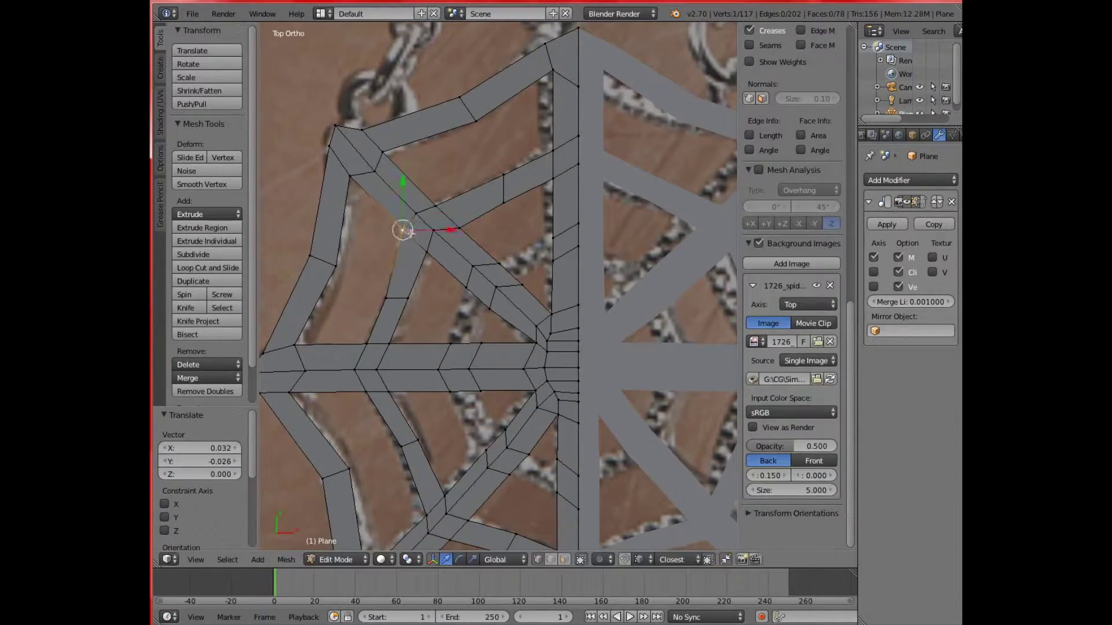
scroll(498, 286, "up", 2)
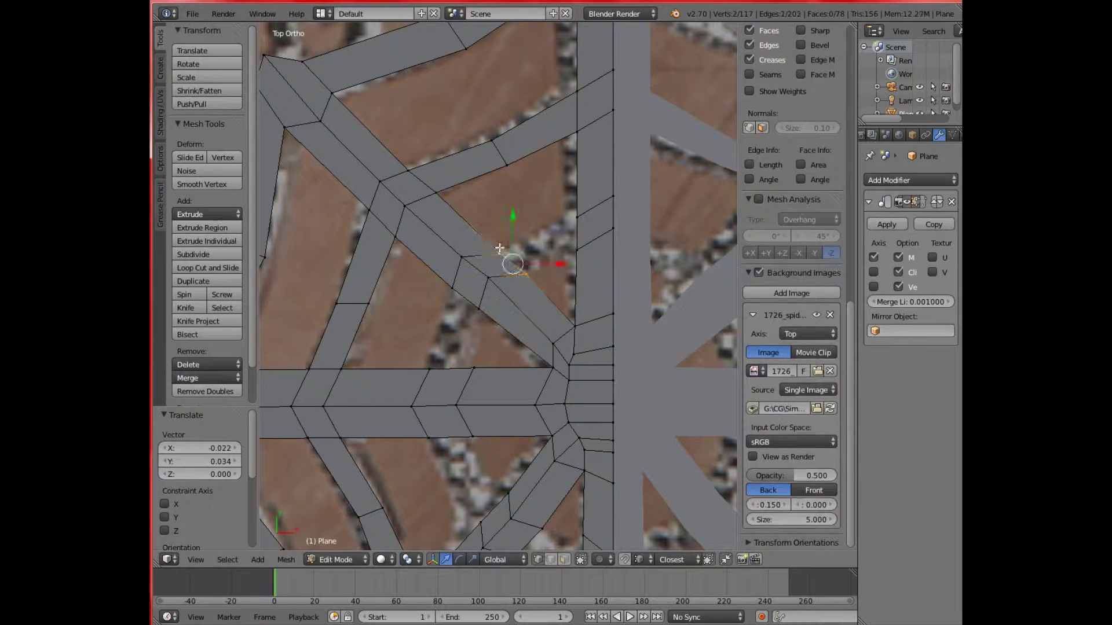
key("e")
left_click(543, 241)
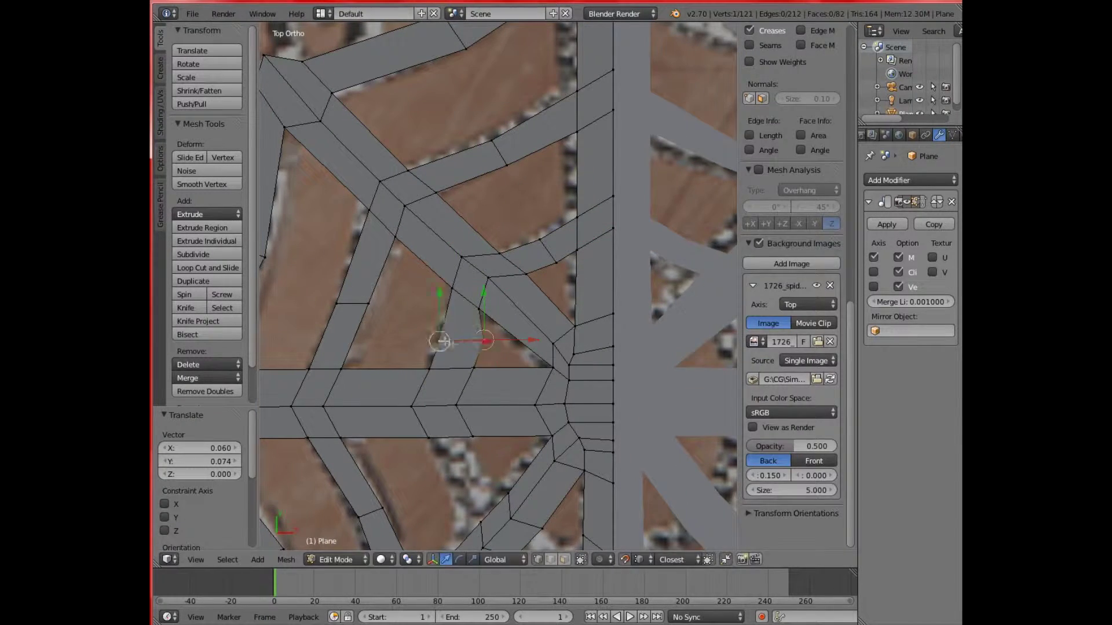
middle_click_drag(422, 463, 413, 284, "shift")
Add one more ring piece near the lower spokes and a loop cut through the strands.
key("e")
left_click(503, 377)
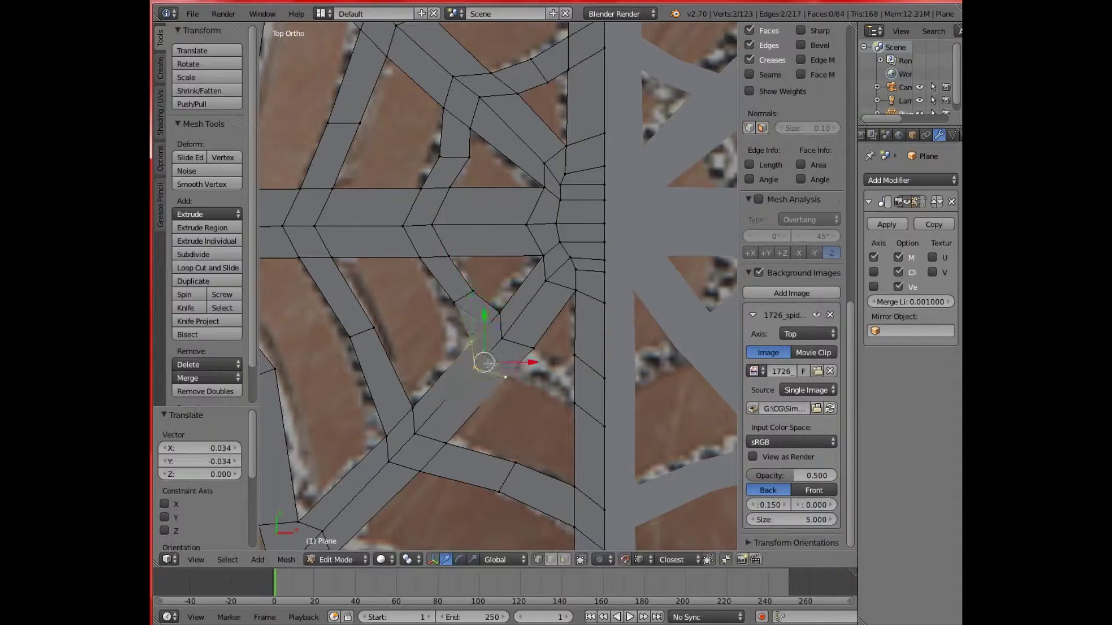
key("ctrl+r")
left_click(532, 354)
scroll(498, 325, "down", 5)
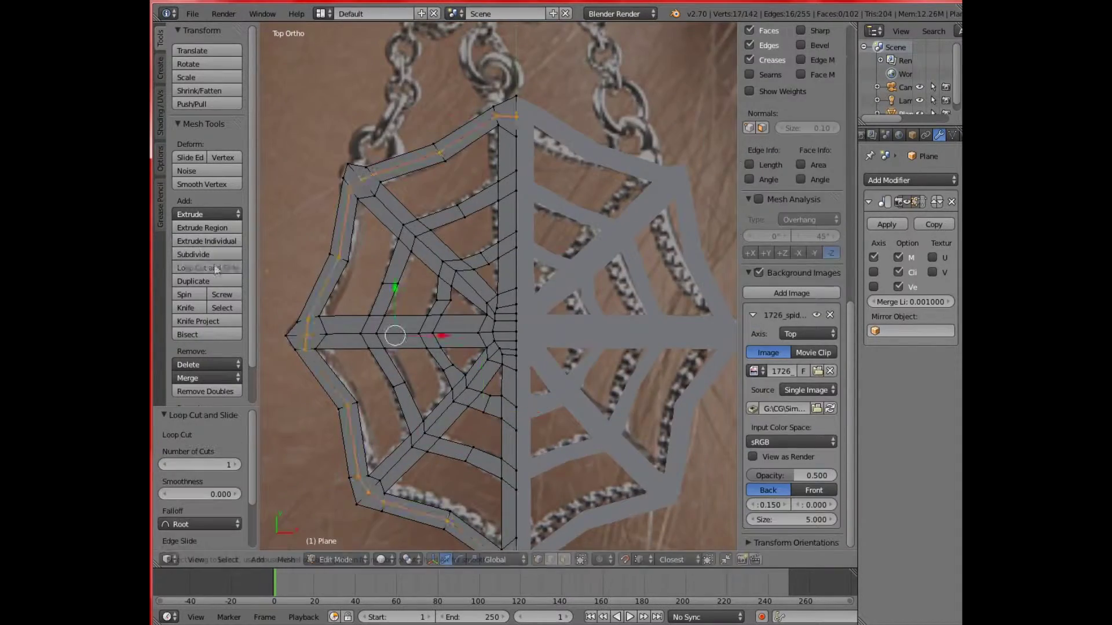
Add a Subdivision Surface modifier and set its smoothing level.
scroll(498, 324, "up", 2)
left_click(910, 180)
left_click(828, 370)
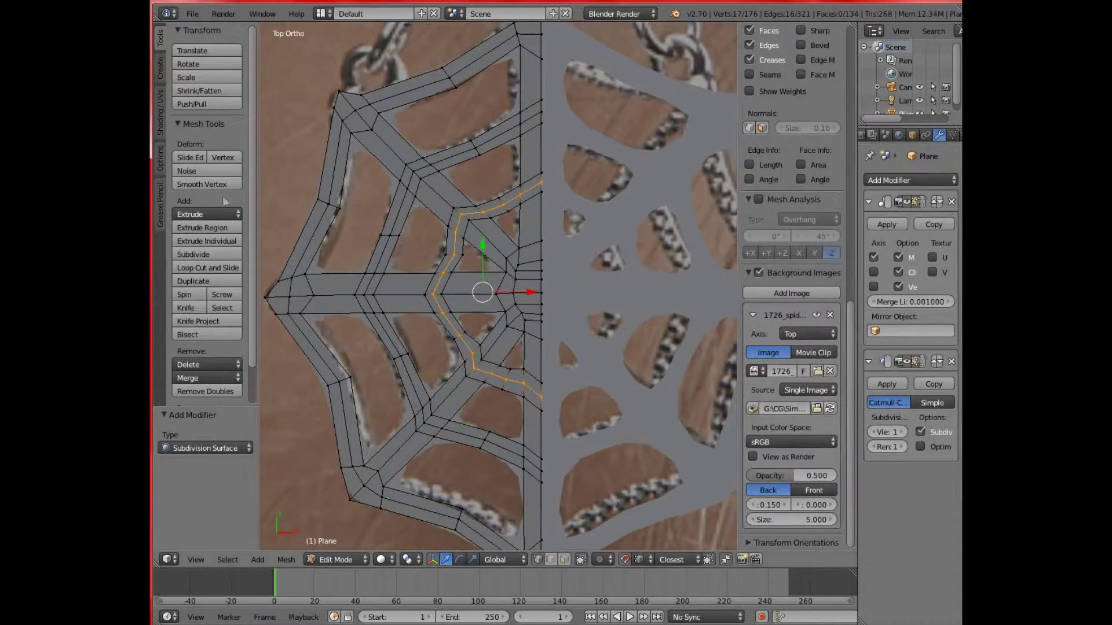
middle_click_drag(359, 260, 486, 134)
Select the centre edge paths and lift them 0.1 along Z.
right_click(288, 293, "ctrl")
middle_click_drag(410, 177, 532, 176)
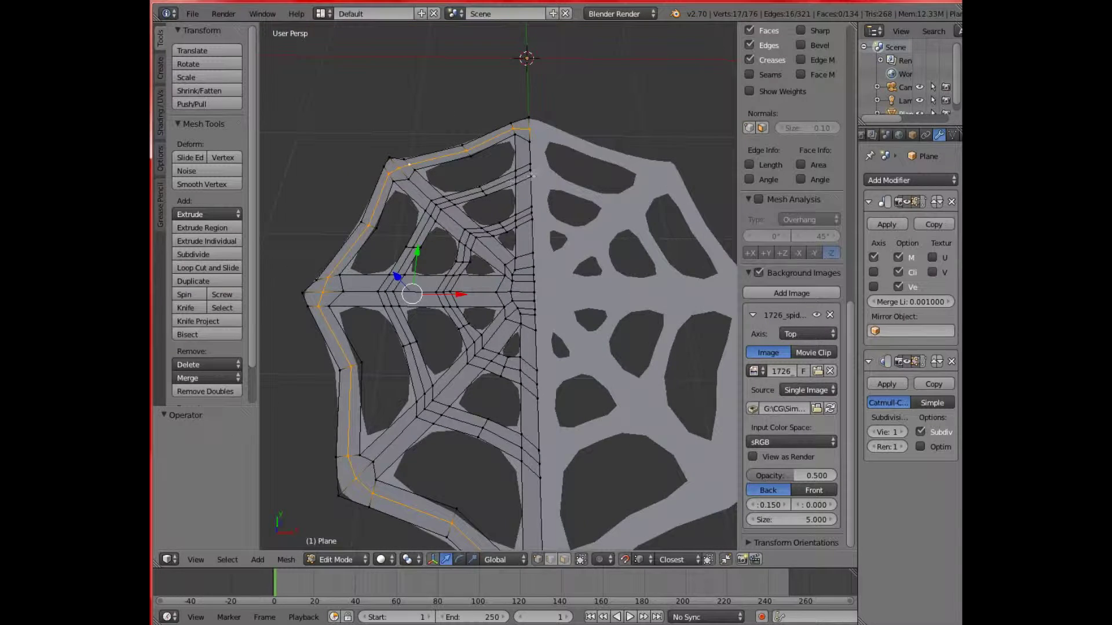
scroll(540, 384, "down", 2)
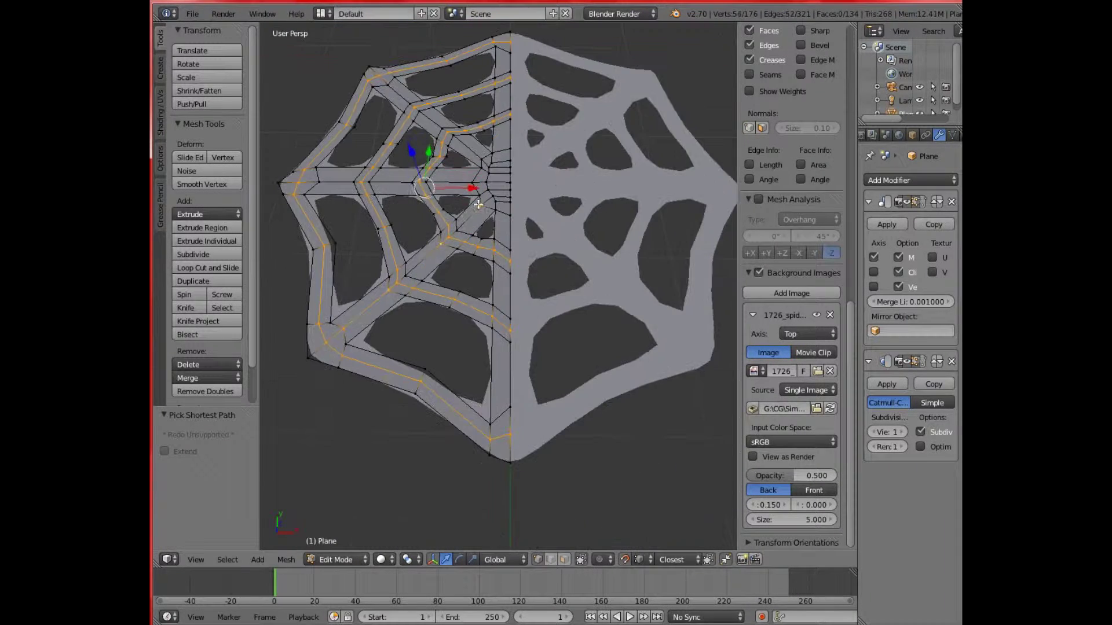
scroll(358, 280, "up", 2)
right_click(359, 279, "ctrl")
mouse_move(548, 180)
middle_mouse_down()
mouse_move(521, 145)
mouse_move(579, 249)
mouse_move(521, 232)
middle_mouse_up()
type("gz0.1")
key("Return")
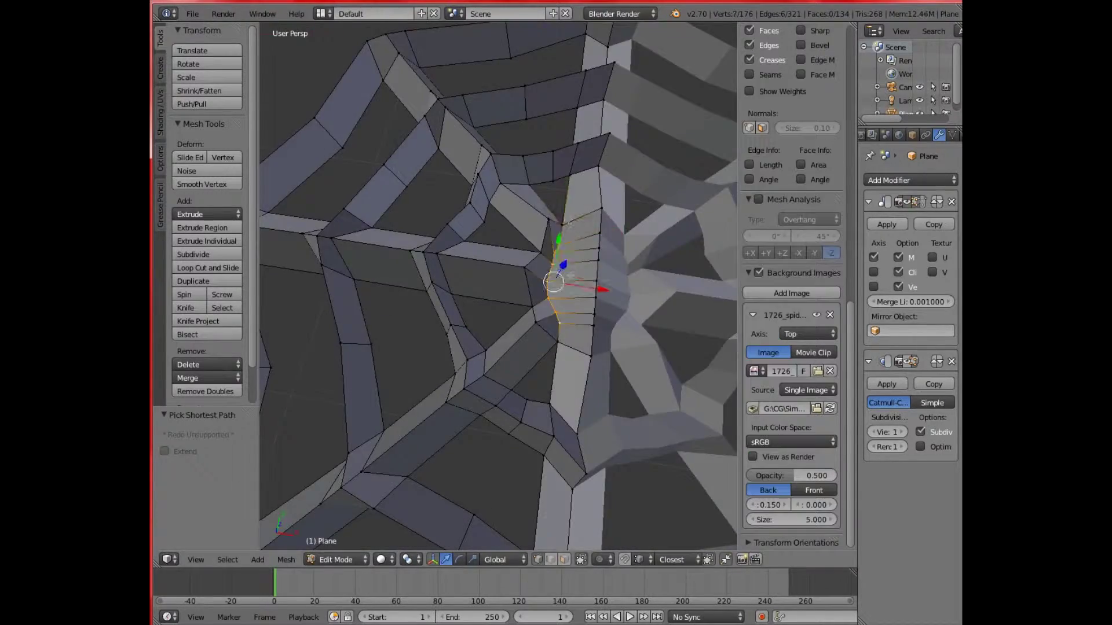
Return to Object Mode in top view with the earring photo visible.
key("Tab")
key("KP_7")
scroll(445, 336, "up", 3)
middle_click_drag(445, 232, 444, 336, "shift")
scroll(445, 336, "down", 4)
Add a Bezier circle for a chain link and scale it to 0.127.
left_click(258, 559)
left_click(370, 546)
type("s0.127")
key("Return")
Open the ring's curve settings and mirror the ring onto the other top corner.
left_click(953, 135)
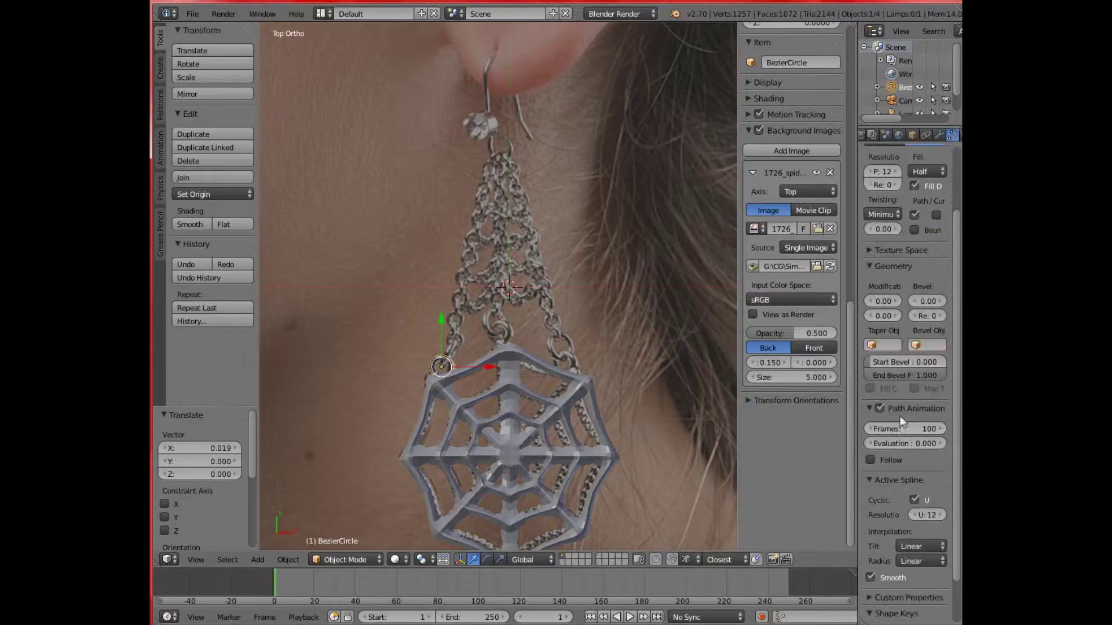
scroll(498, 284, "up", 5)
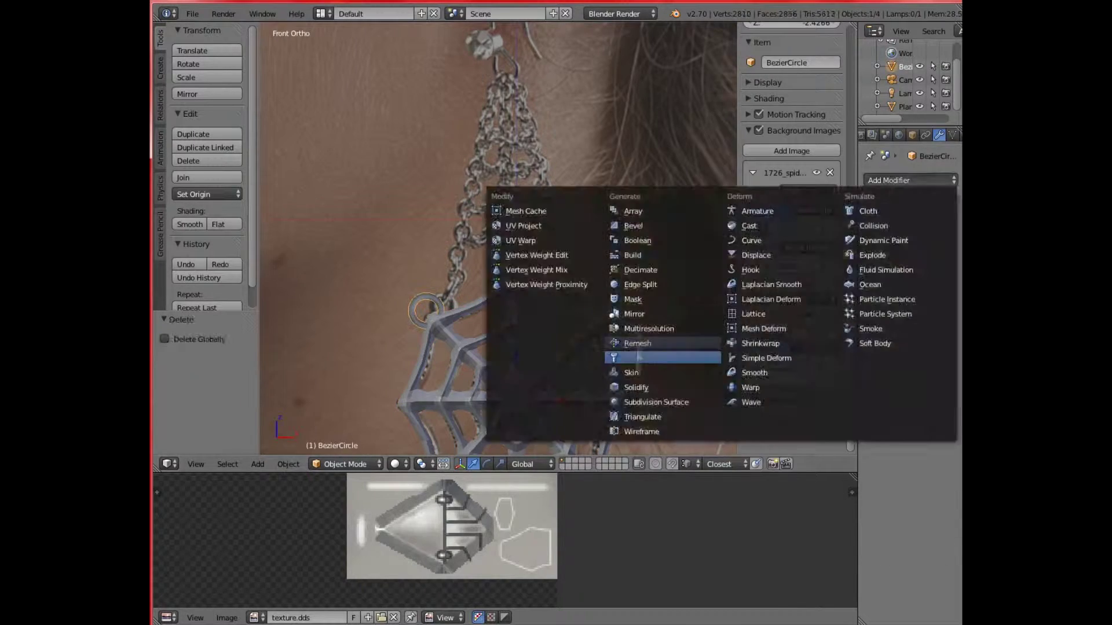
left_click(625, 355)
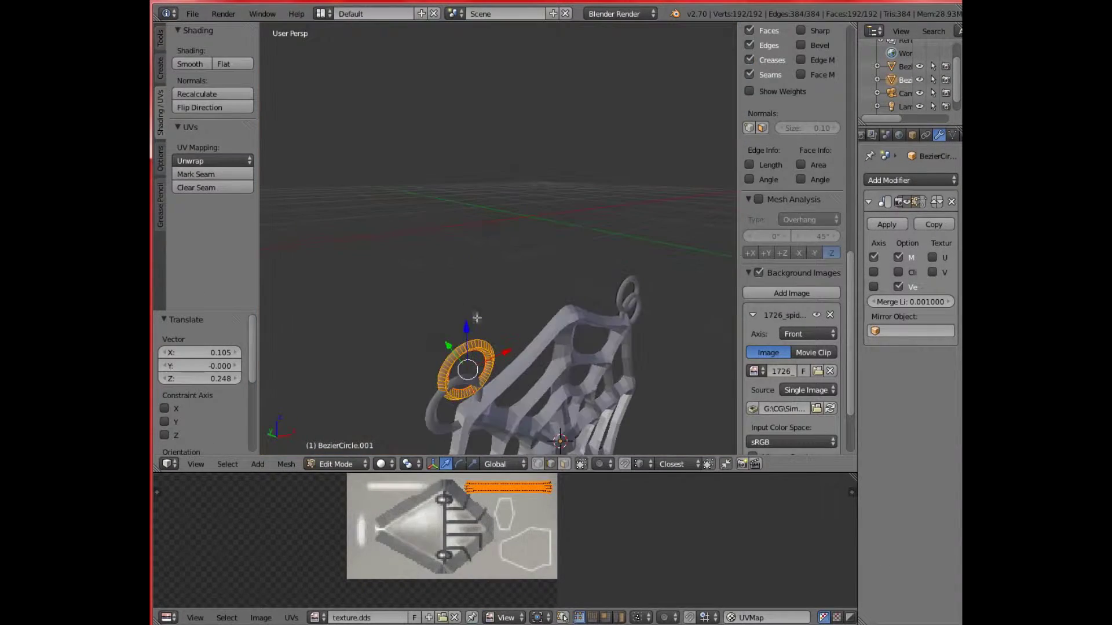
Duplicate the ring and switch to front view to place the copy as a link.
key("shift+d")
key("Escape")
key("KP_1")
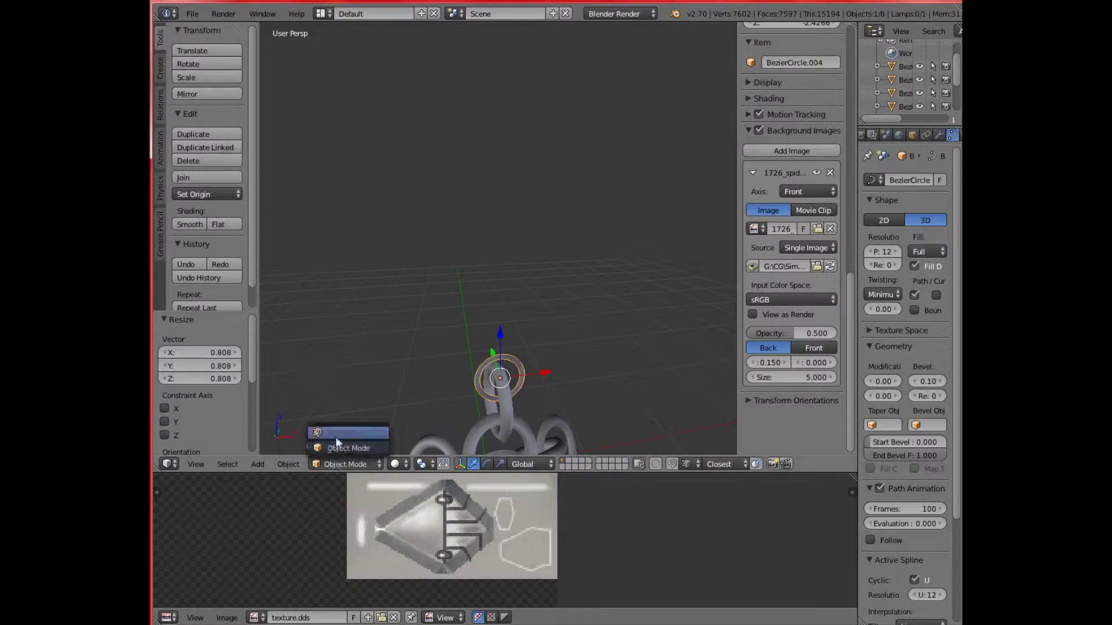
In front view, add a Bezier curve to start the ear hook.
left_click(335, 435)
key("KP_1")
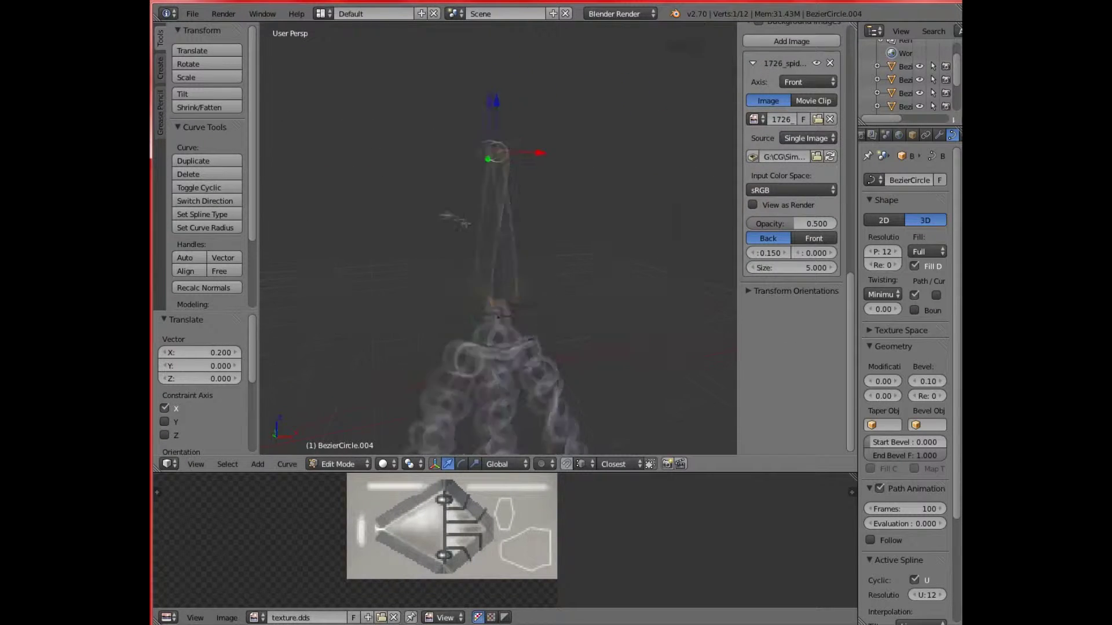
left_click(259, 464)
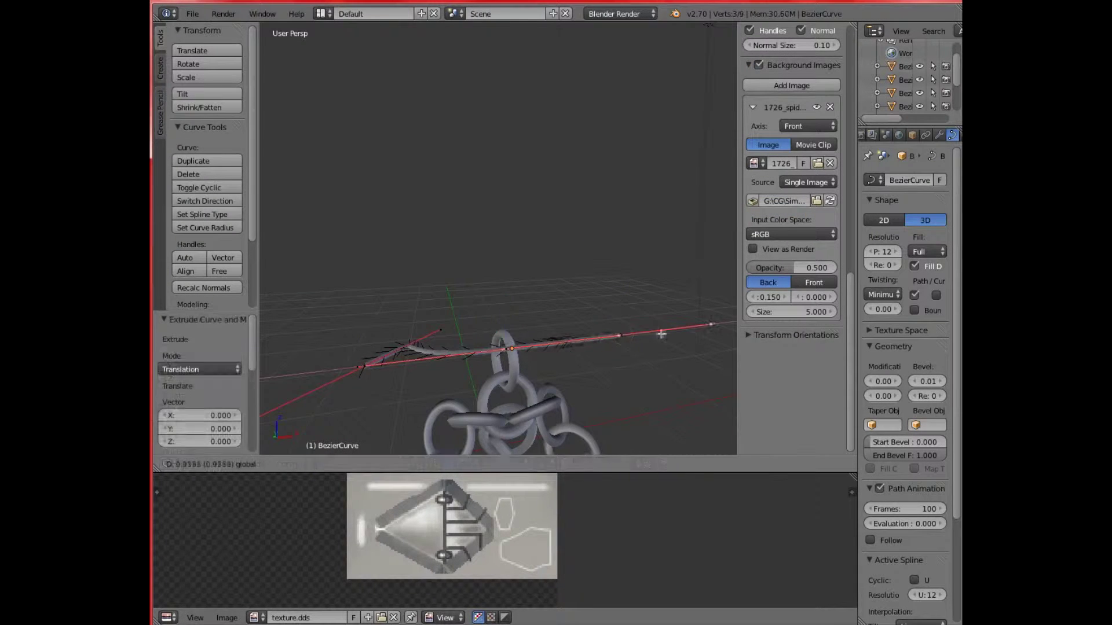
key("KP_1")
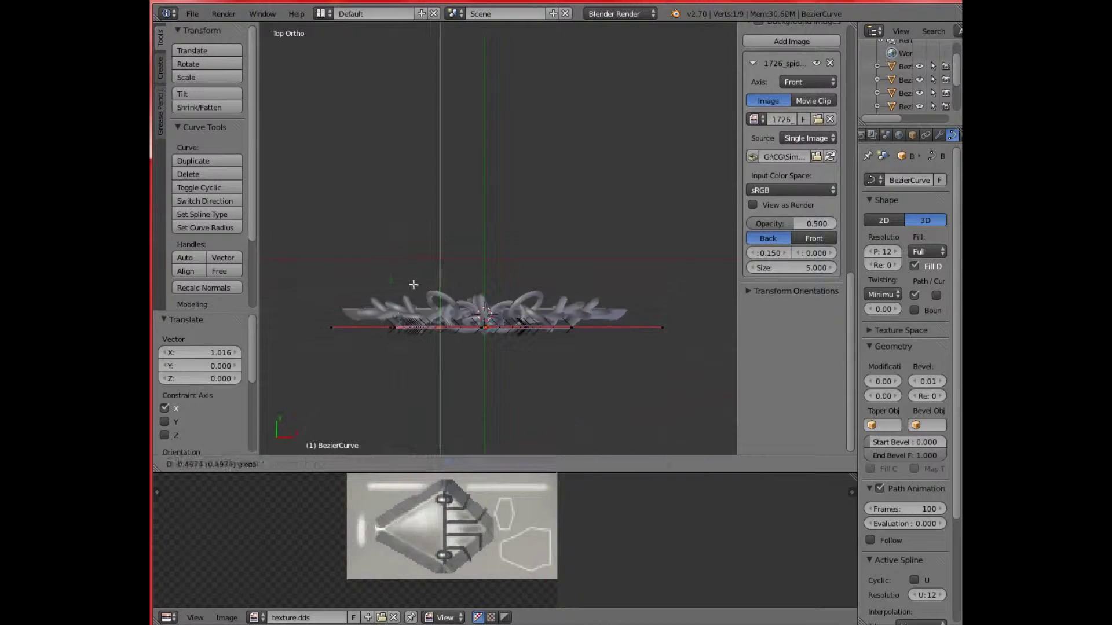
Raise and spread the curve's end points, then select its centre point.
key("g")
key("z")
left_click(559, 222)
middle_click_drag(558, 244, 559, 222)
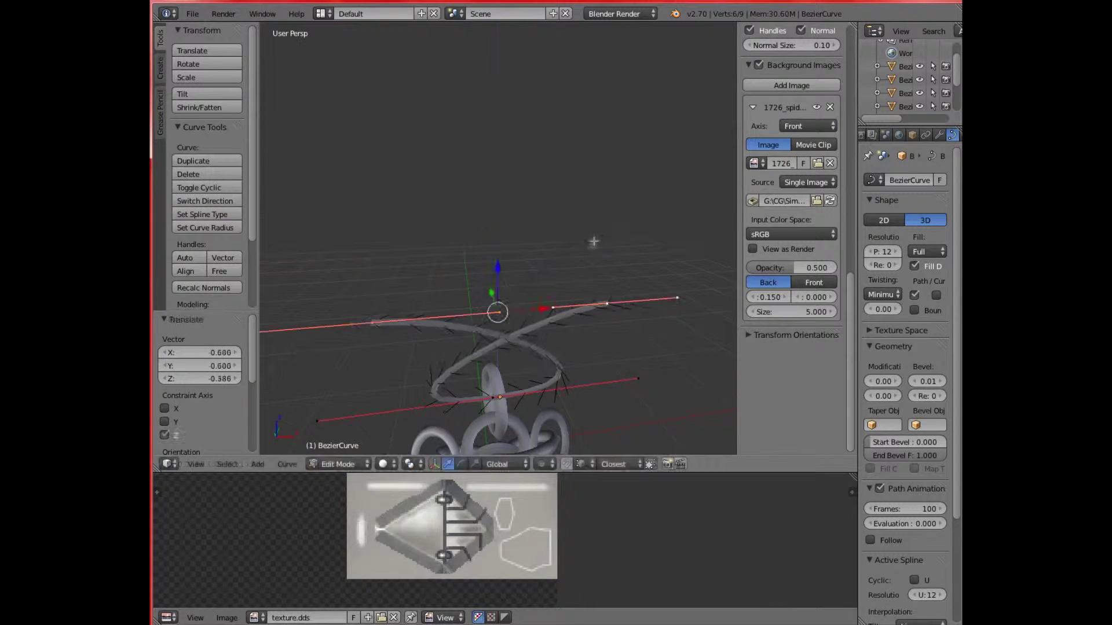
key("s")
left_click(402, 214)
right_click(469, 331)
key("g")
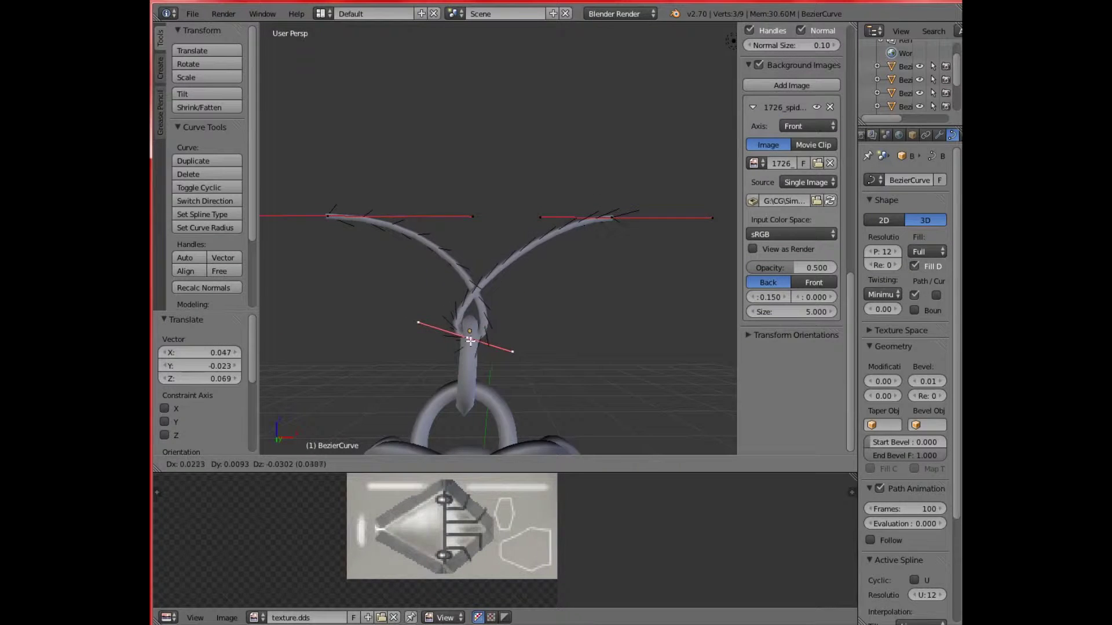
Extrude a new hook point along X, then undo the extra segments.
key("KP_1")
key("e")
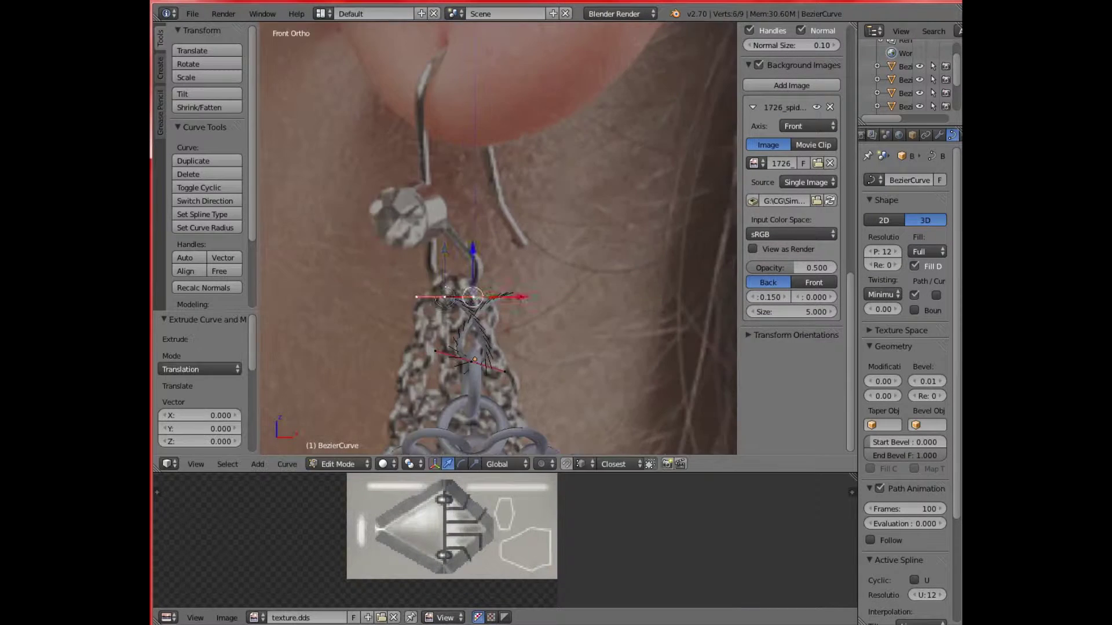
key("x")
left_click(509, 197)
middle_click_drag(509, 198, 447, 265)
key("ctrl+z")
key("ctrl+z")
key("ctrl+z")
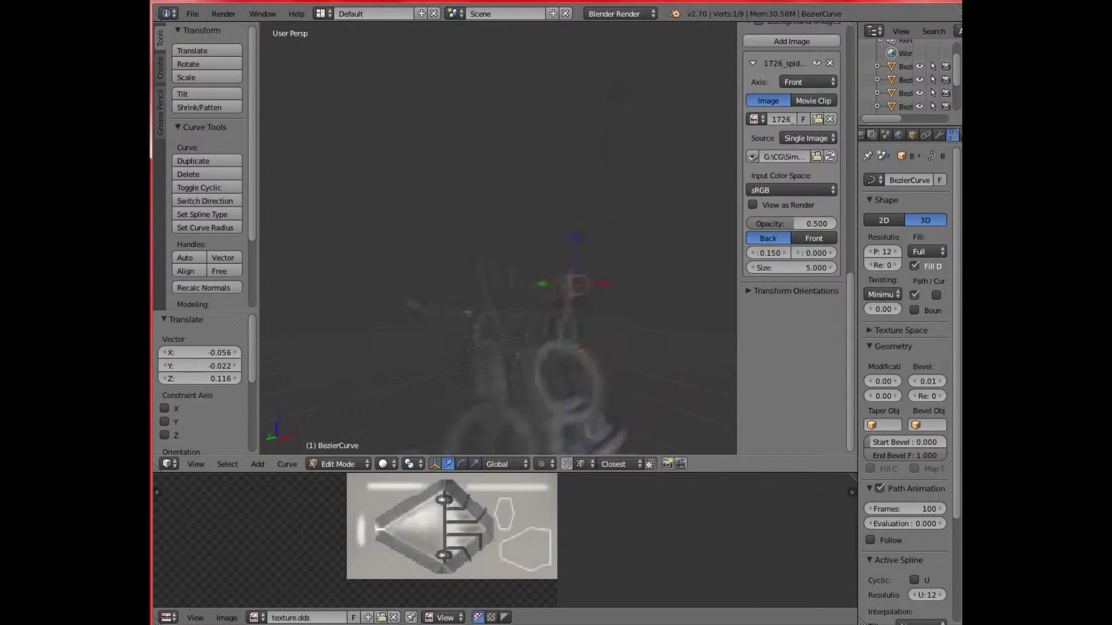
Curl the hook end, exit Edit Mode, and join the chain rings.
key("KP_1")
key("KP_5")
key("ctrl+shift+z")
key("KP_3")
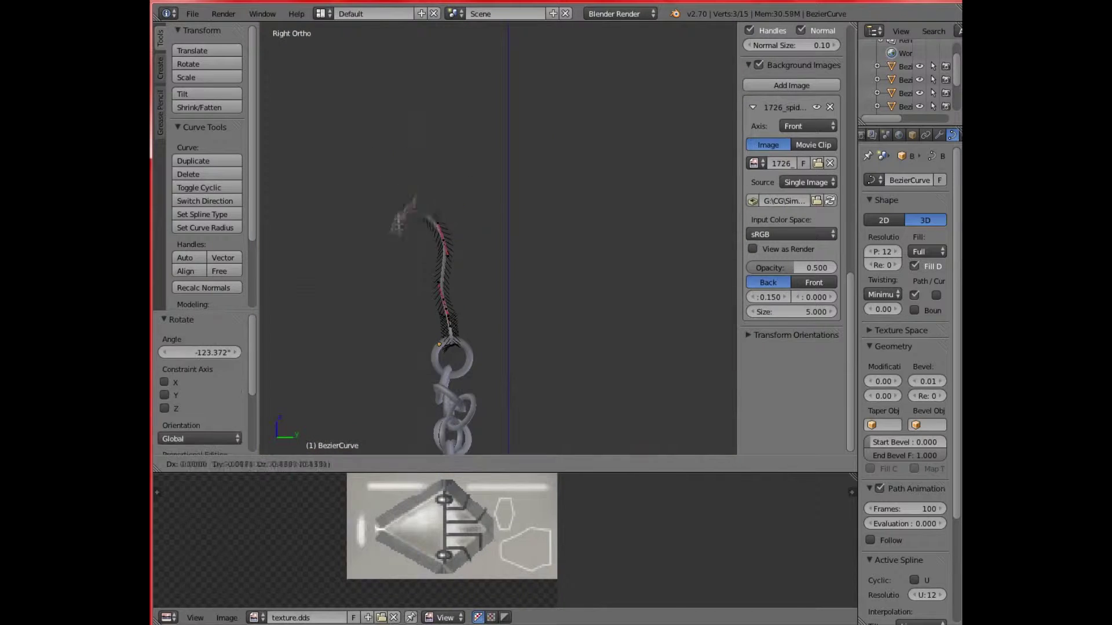
key("Tab")
middle_click_drag(261, 136, 428, 270)
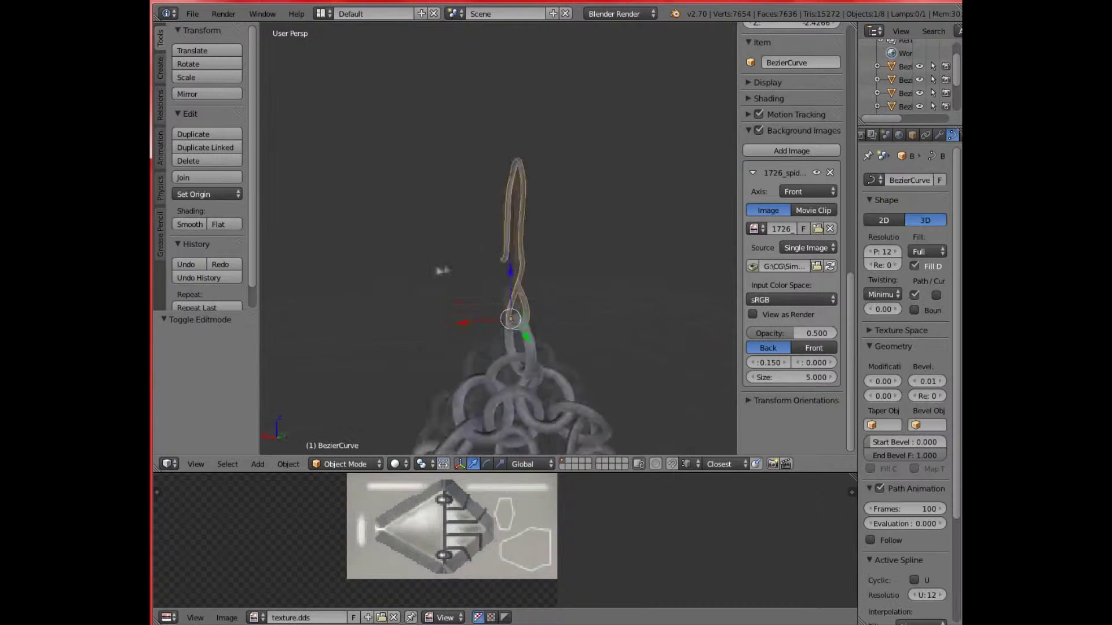
key("ctrl+j")
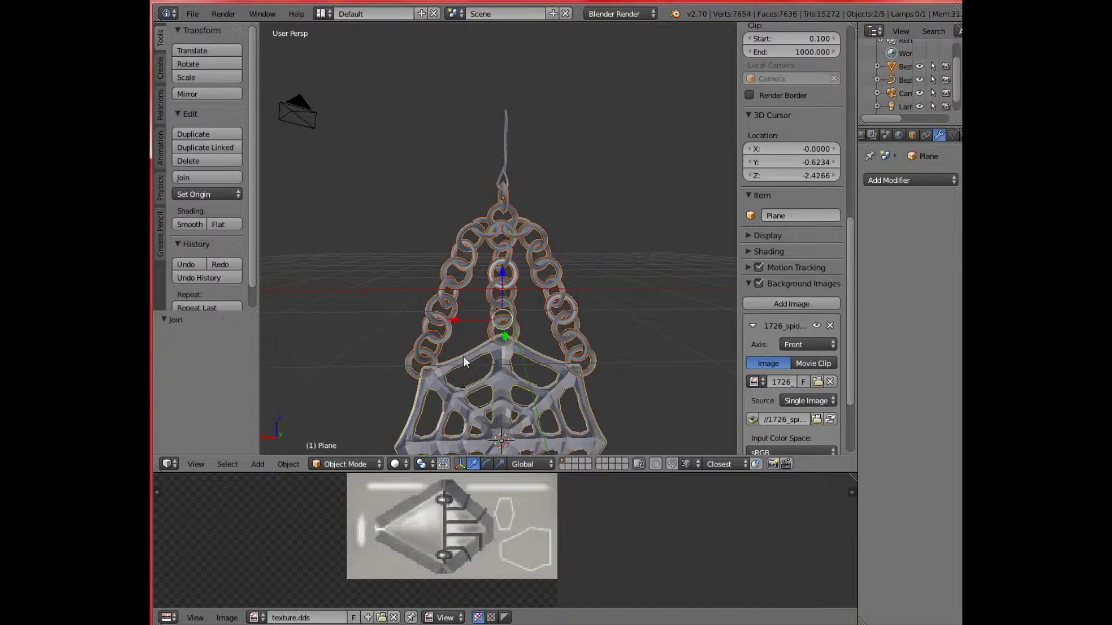
Merge the chain pieces into the pendant and shift the hook sideways onto the top link.
key("ctrl+j")
mouse_move(463, 360)
middle_mouse_down()
mouse_move(404, 358)
mouse_move(469, 300)
mouse_move(530, 167)
middle_mouse_up()
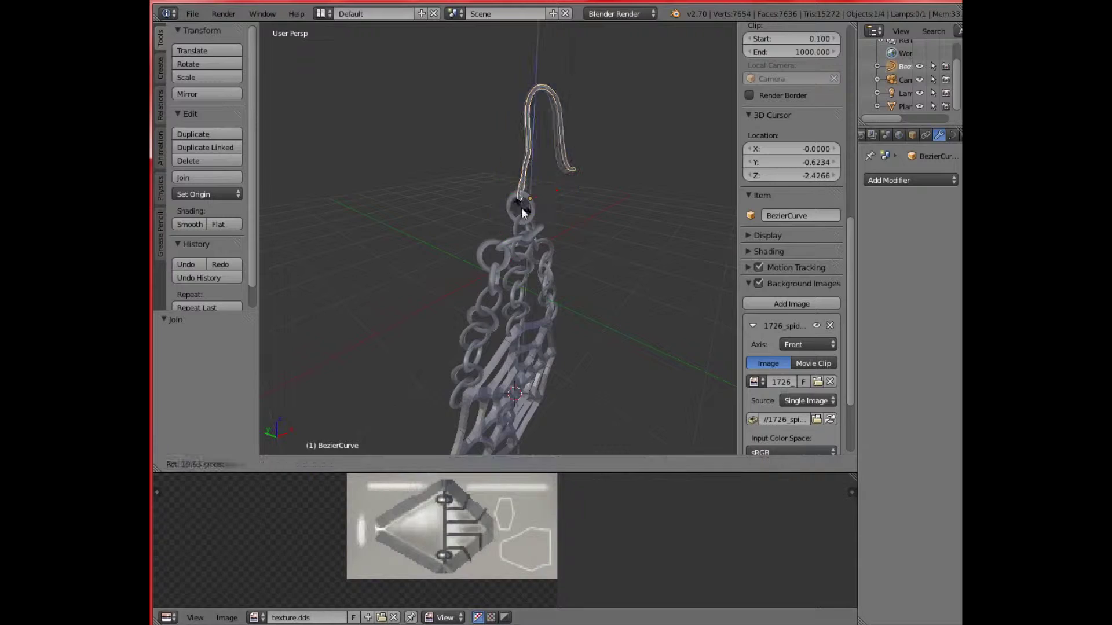
left_click(479, 198)
scroll(478, 199, "up", 5)
scroll(478, 199, "down", 5)
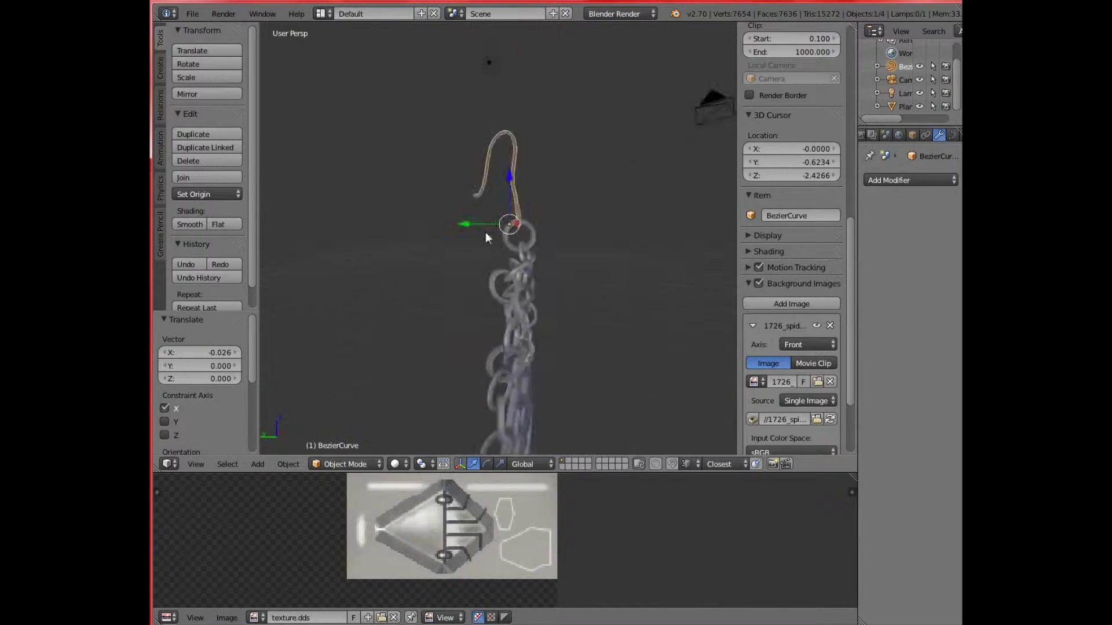
middle_click_drag(478, 199, 480, 257)
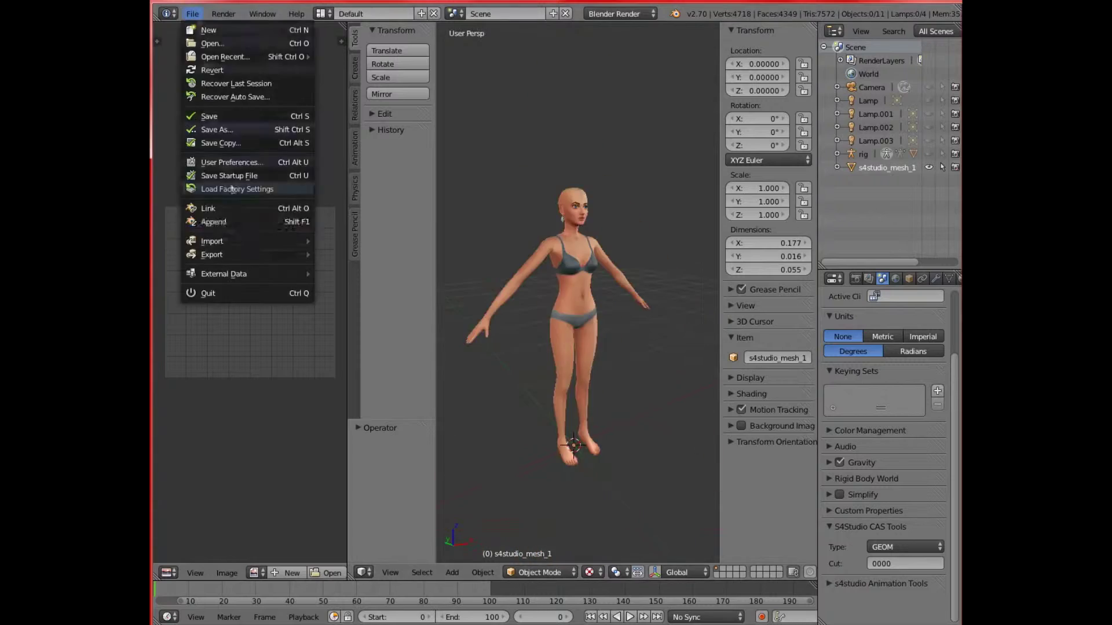
Choose the earrings .blend file to append the earring from.
left_click(214, 221)
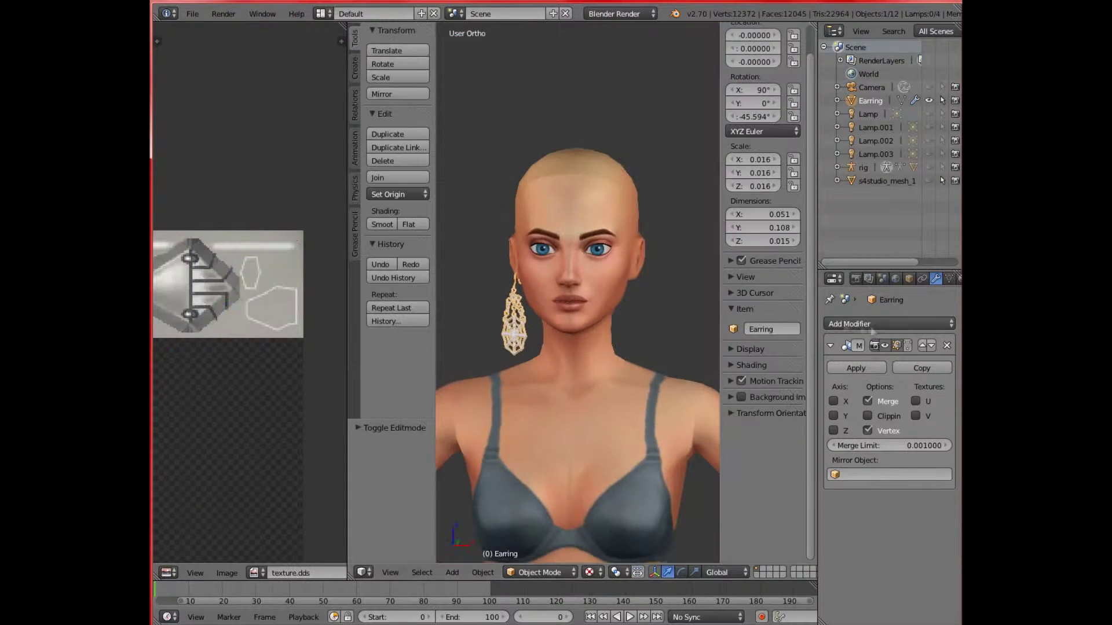
Set the earring's origin point so it can be sized and joined into s4studio_mesh_1.
left_click(403, 247)
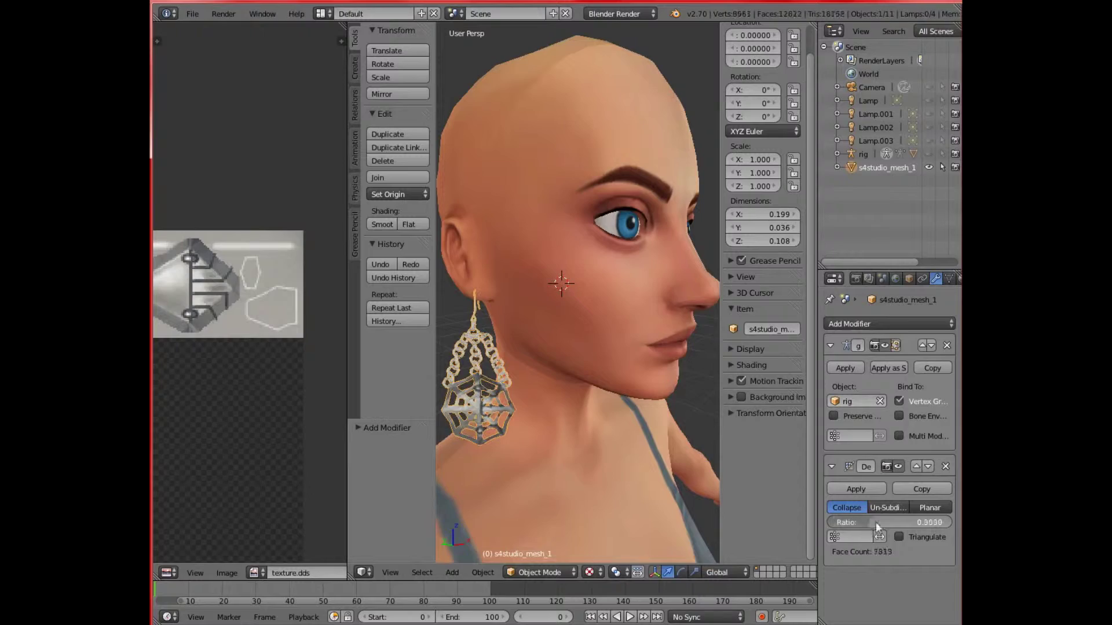
Lower the earring's Decimate ratio and export its UV layout as a PNG image.
left_click_drag(876, 523, 858, 522)
left_click(841, 524)
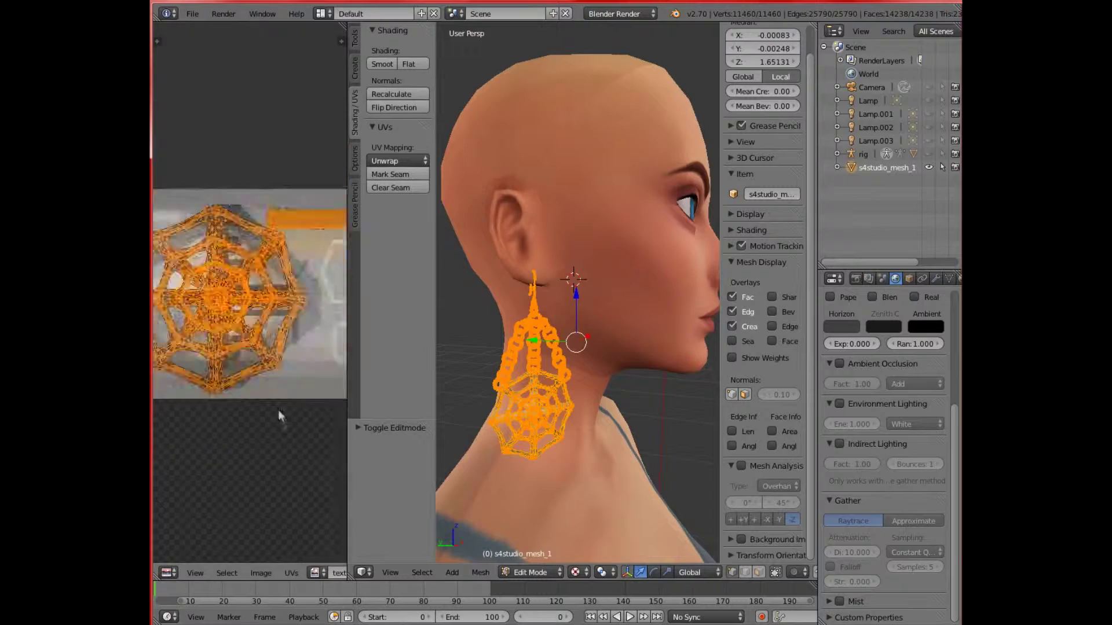
left_click(291, 572)
left_click(220, 120)
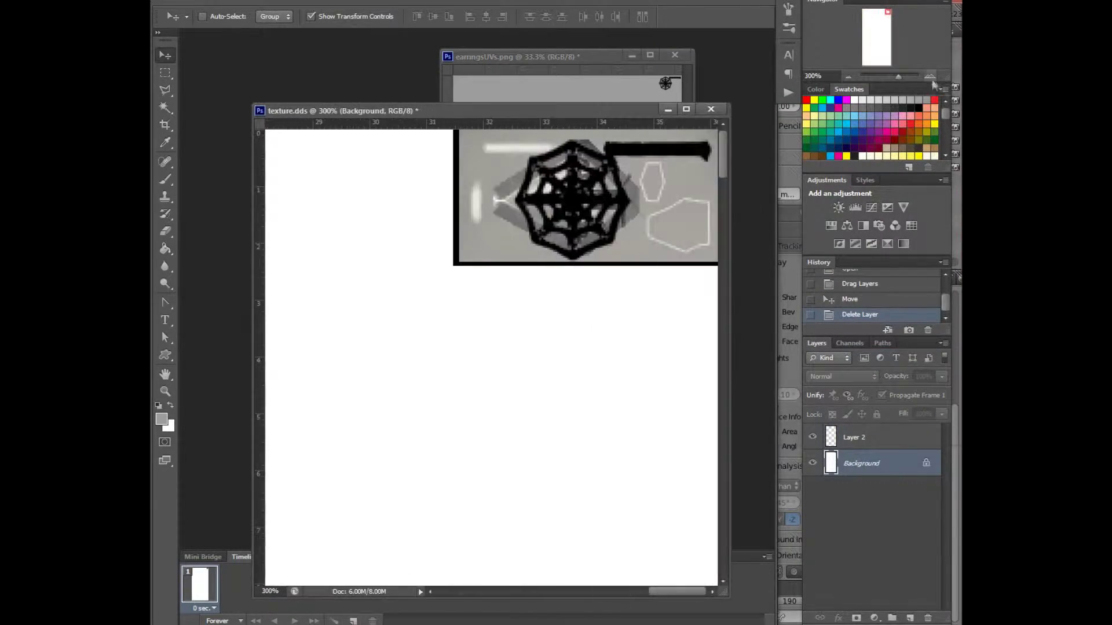
Desaturate the web artwork to grey with Hue/Saturation, then brush a stroke and undo it.
key("ctrl+u")
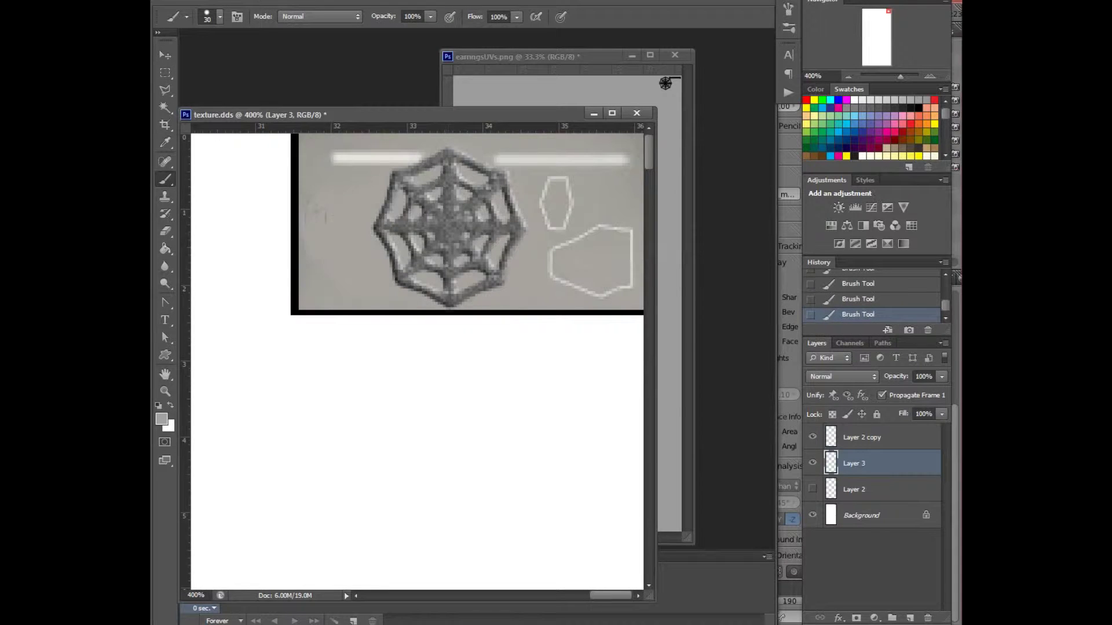
key("Return")
left_click_drag(501, 161, 596, 161)
key("ctrl+z")
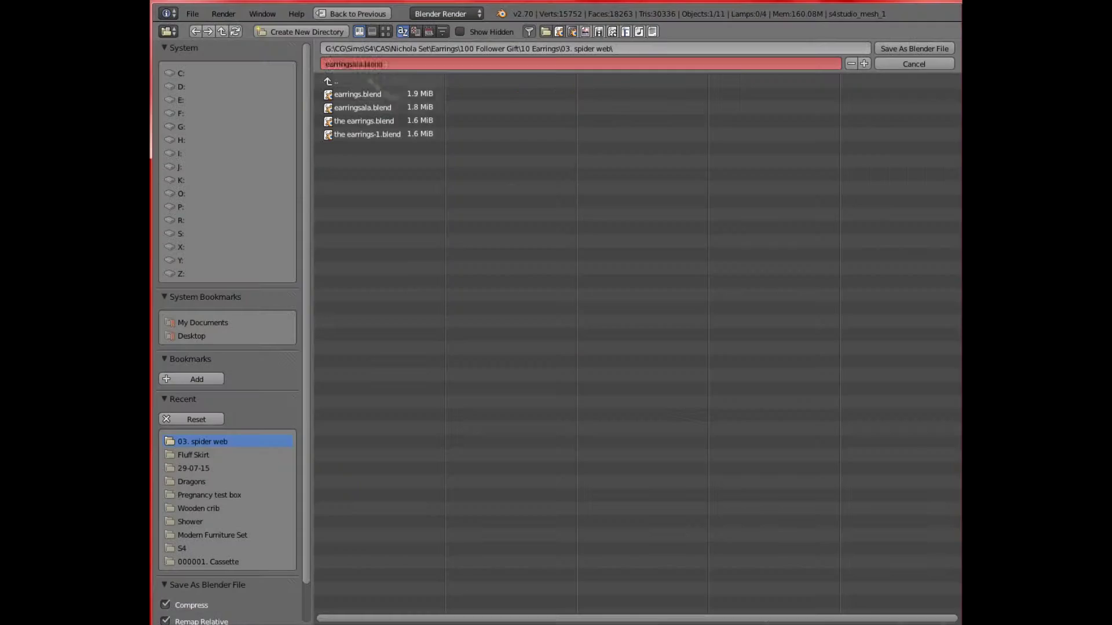
Save the earring .blend file into the 03. spider web folder.
key("Return")
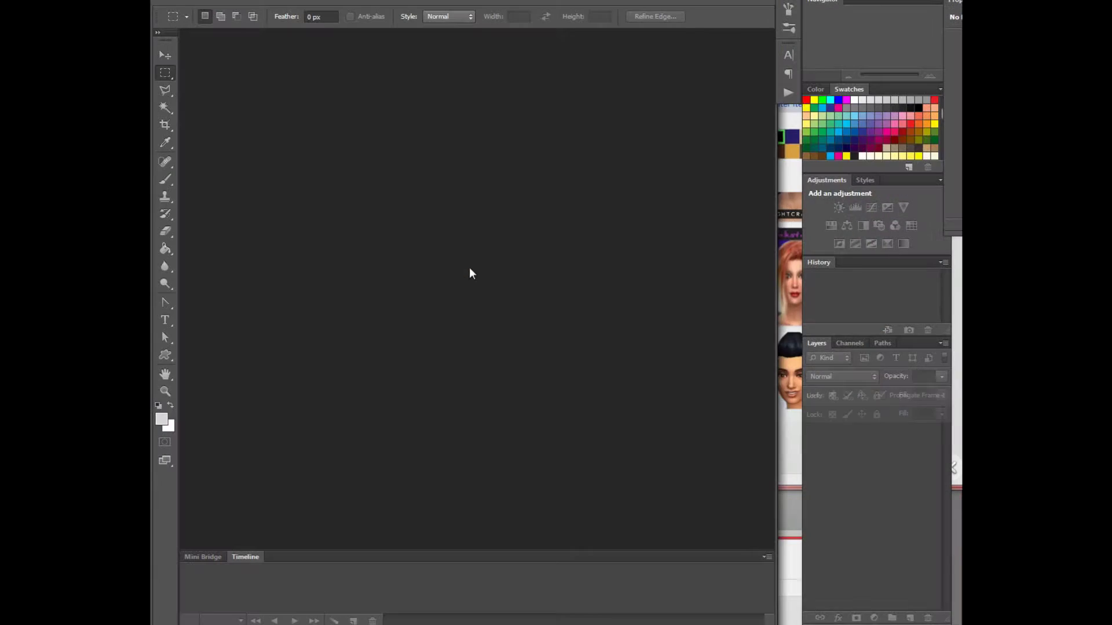
Open a file in Photoshop, then place the saved household from My Library into Create a Sim, replacing the current one.
double_click(472, 273)
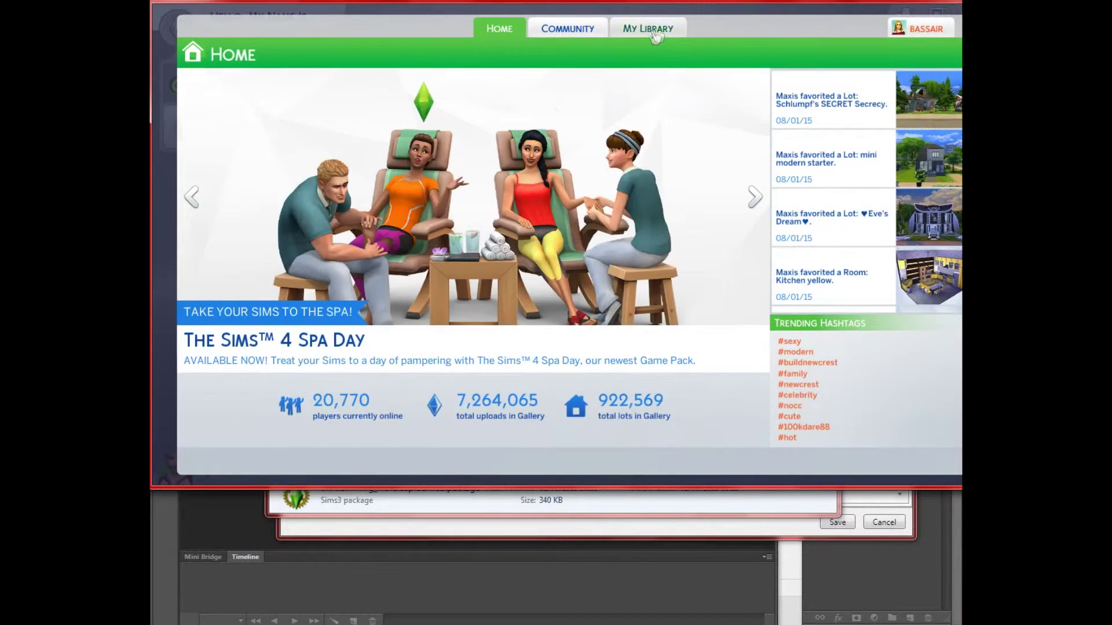
left_click(648, 28)
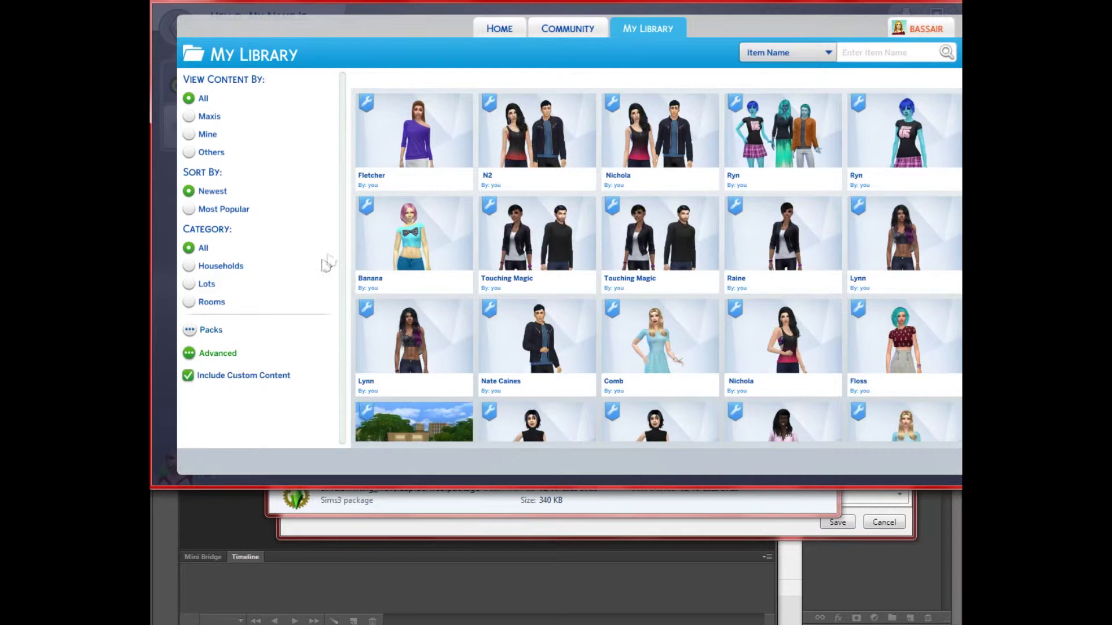
left_click(767, 359)
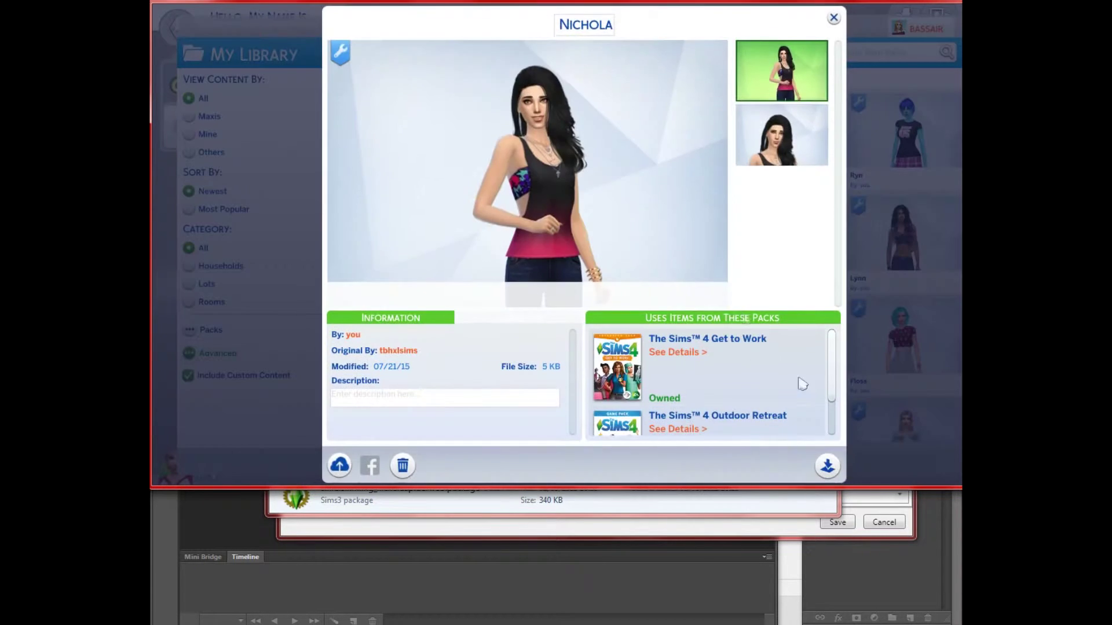
left_click(827, 466)
left_click(621, 305)
left_click(681, 306)
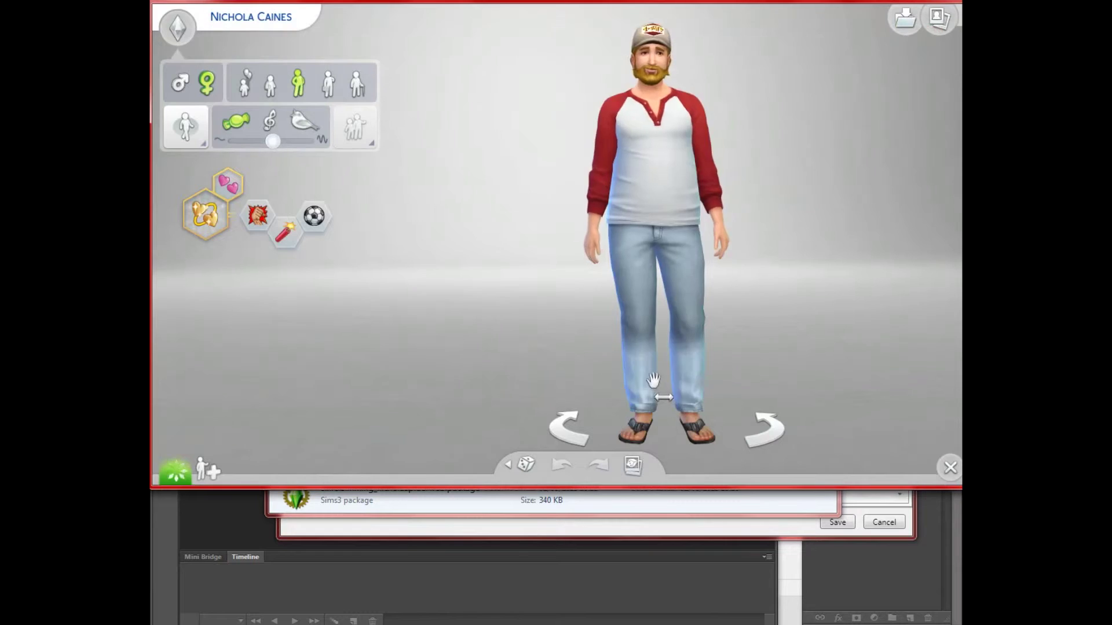
Change the Sim's top to a different one from the Tops category.
left_click(620, 249)
left_click(681, 207)
left_click(756, 285)
Zoom in on the Sim's head and put on the spider-web earring from Accessories.
left_click(454, 94)
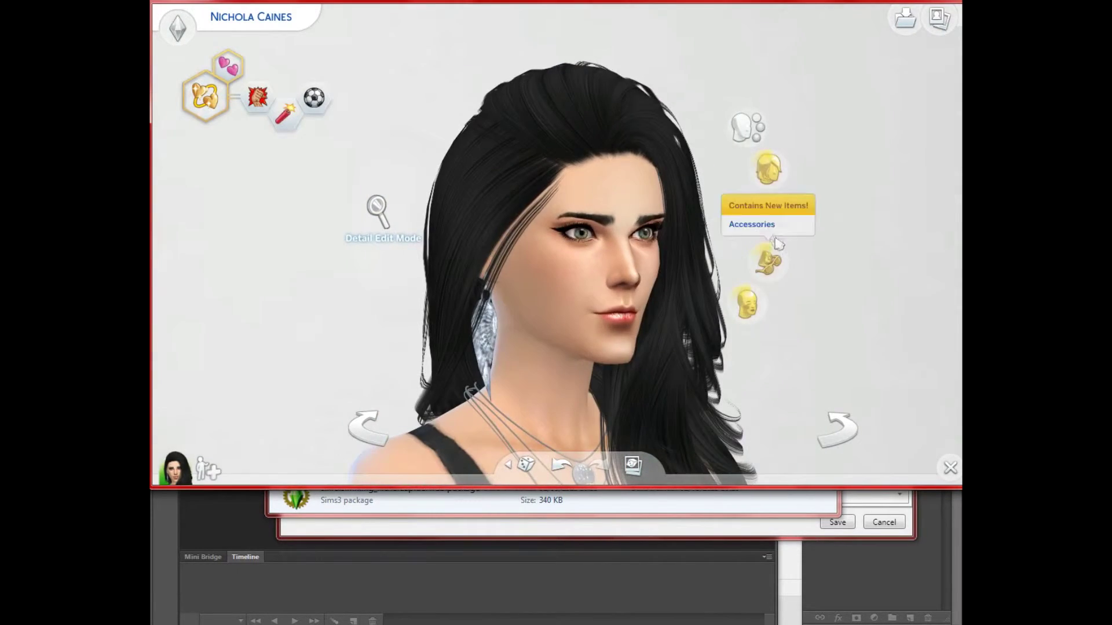
left_click(768, 265)
scroll(879, 230, "down", 3)
scroll(879, 231, "down", 3)
scroll(879, 230, "up", 3)
left_click(861, 330)
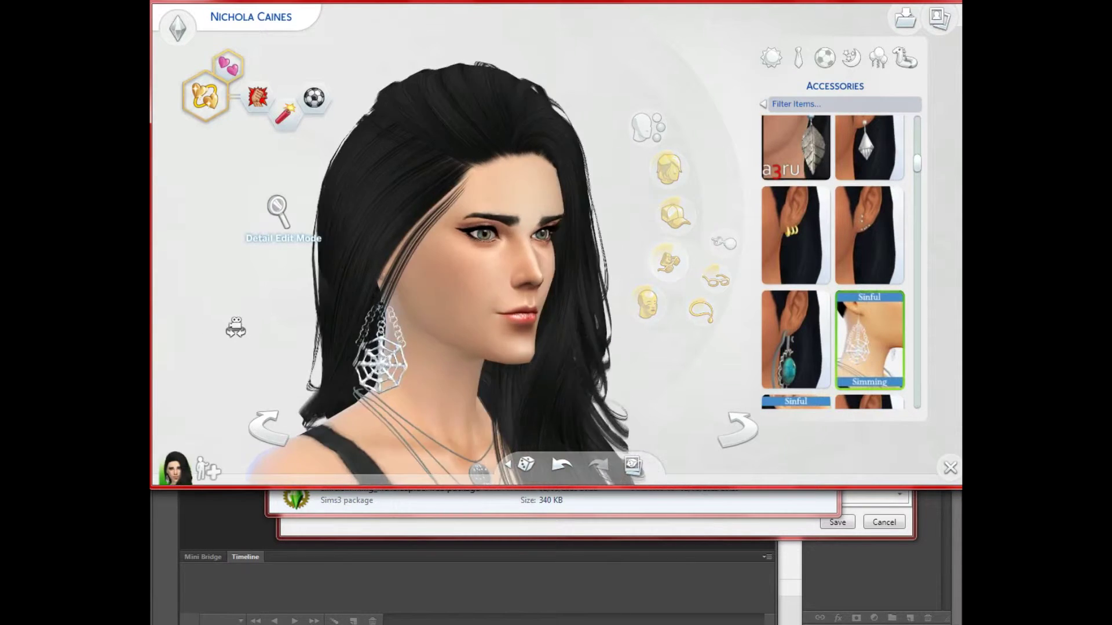
Browse down through the available hairstyles.
left_click(669, 168)
scroll(834, 264, "down", 3)
scroll(834, 264, "down", 3)
scroll(834, 264, "down", 3)
scroll(834, 265, "down", 2)
scroll(834, 265, "down", 2)
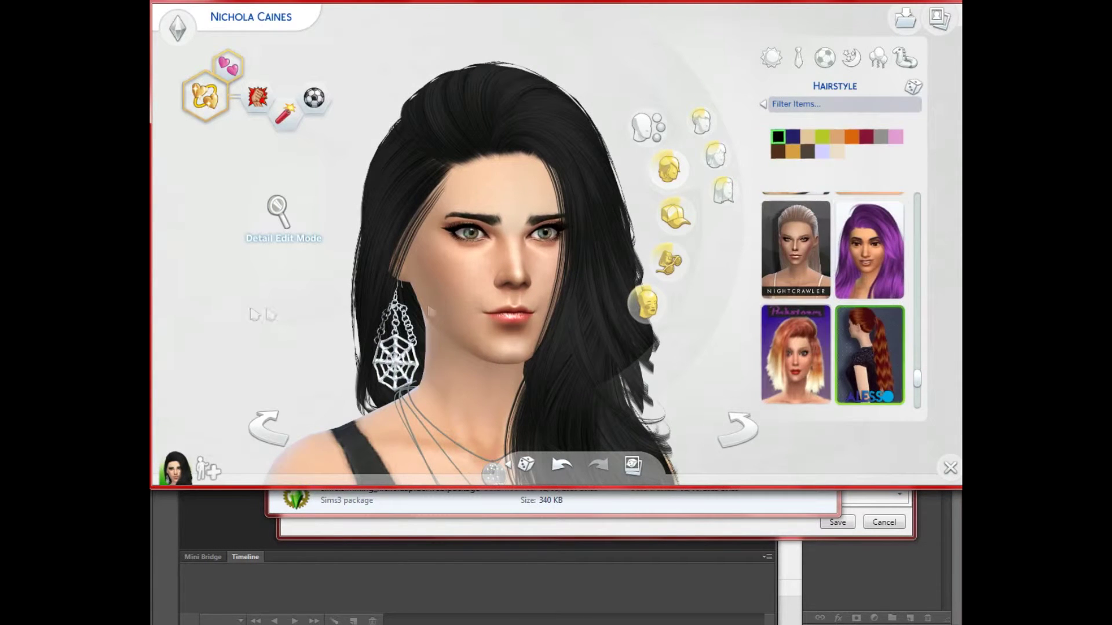